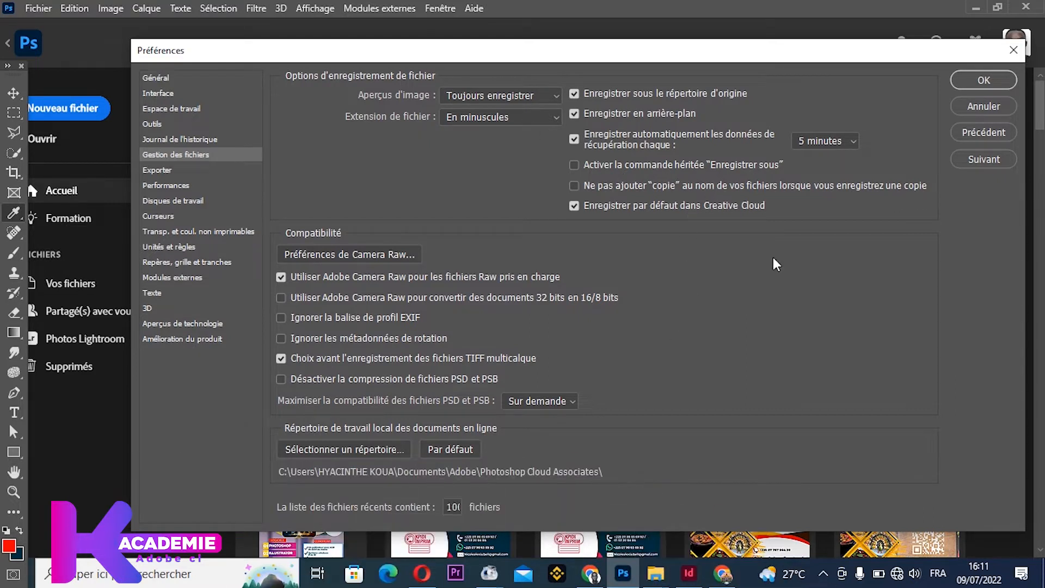
Step: Accept the preferences and look through the recent files on the home screen
mouse_move(560, 58)
left_mouse_down()
mouse_move(529, 59)
mouse_move(521, 39)
mouse_move(554, 51)
left_mouse_up()
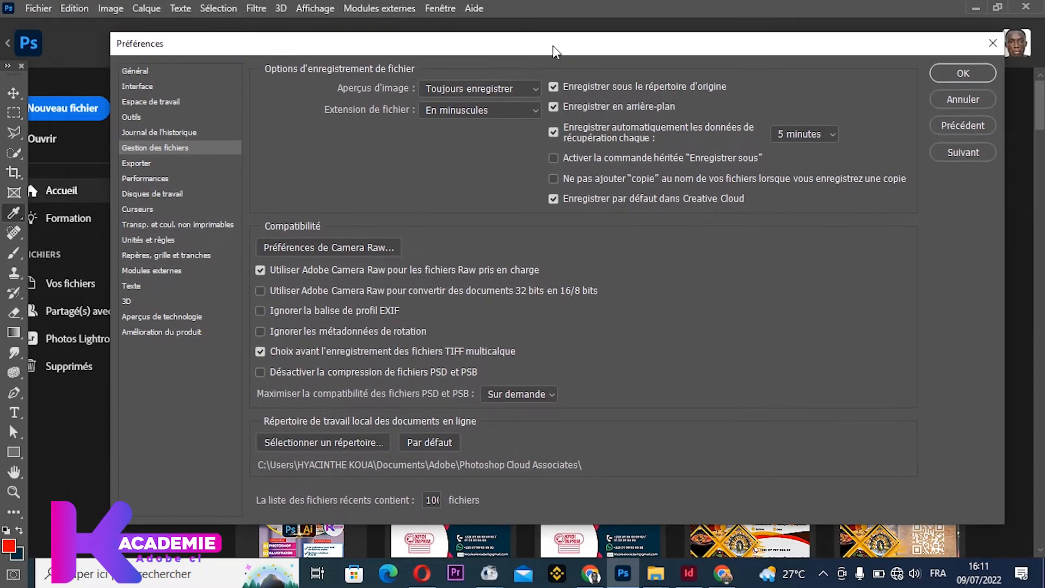
left_click(962, 76)
scroll(539, 348, "down", 10)
scroll(543, 340, "down", 20)
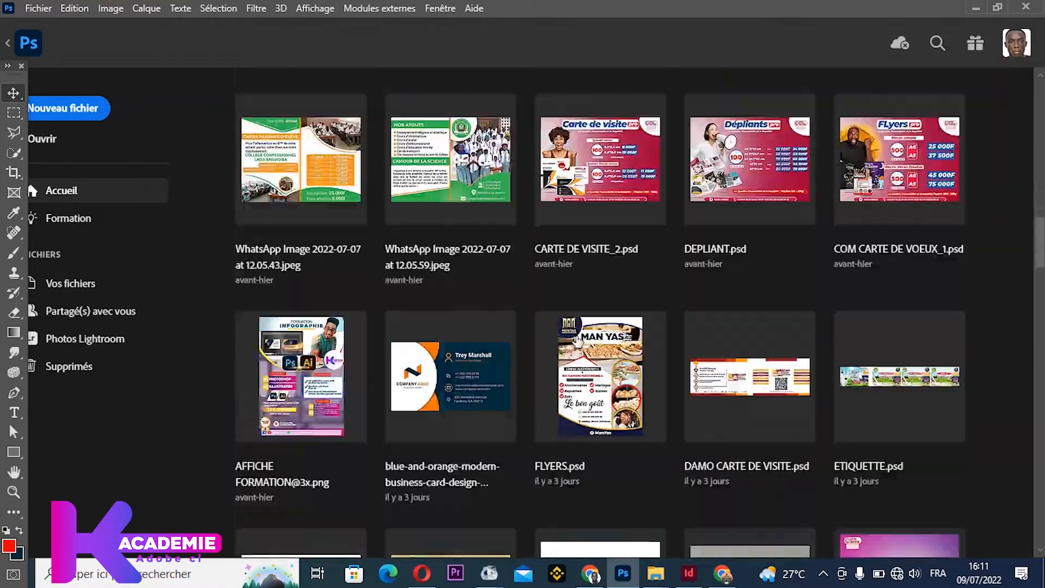
scroll(623, 314, "down", 10)
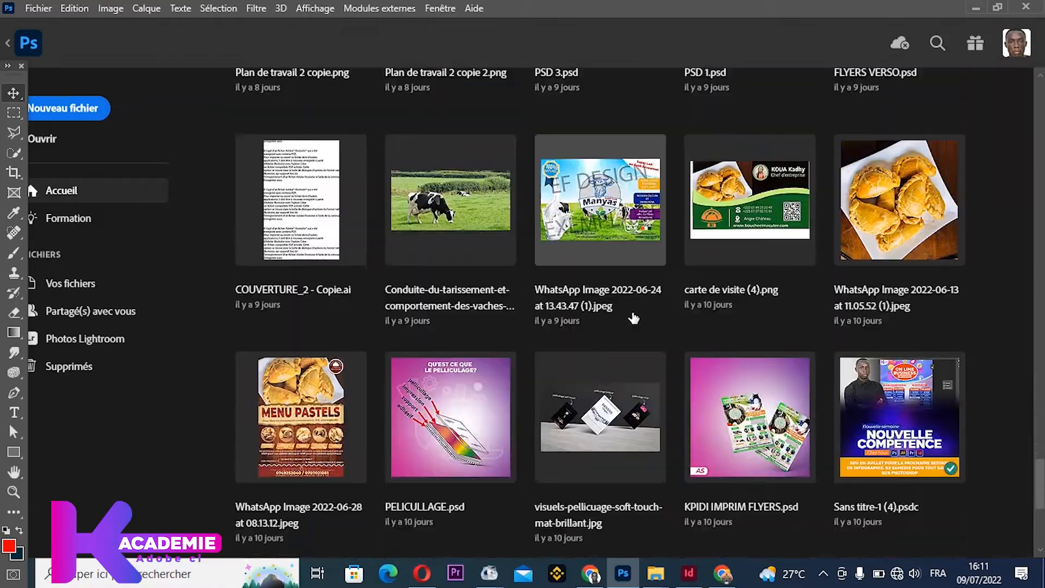
scroll(650, 311, "up", 20)
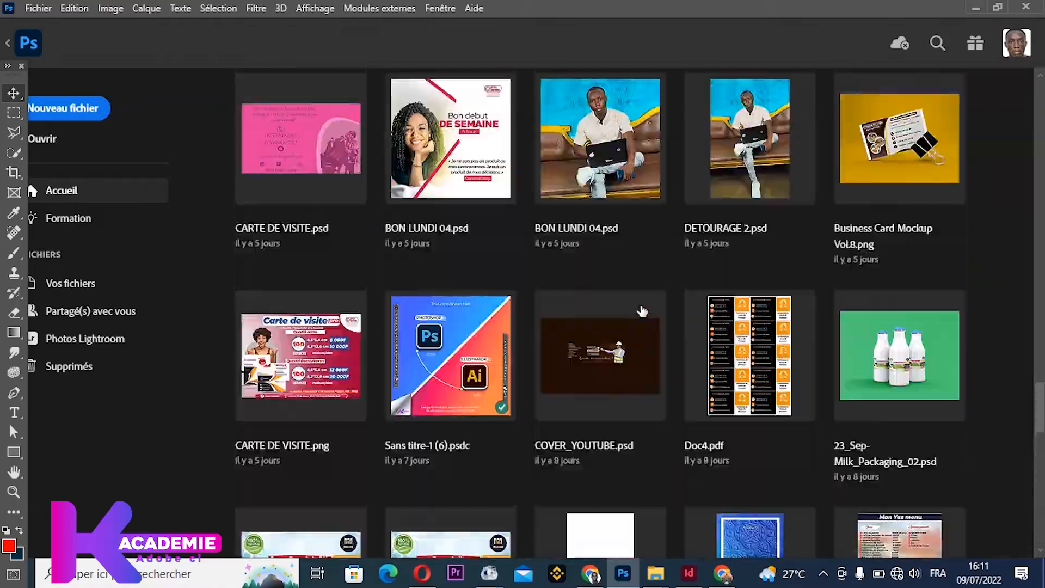
scroll(647, 365, "up", 15)
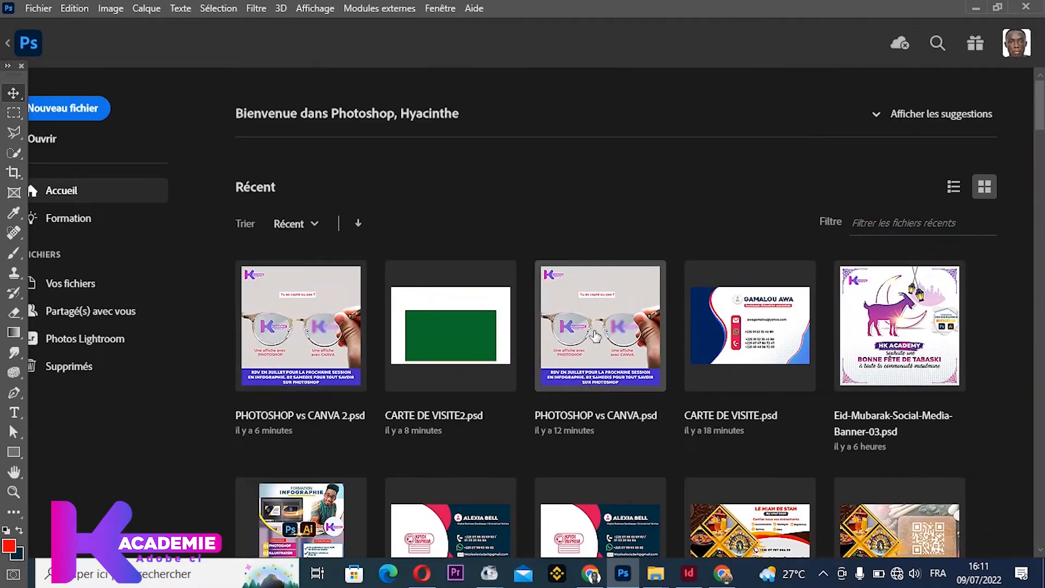
scroll(552, 346, "down", 3)
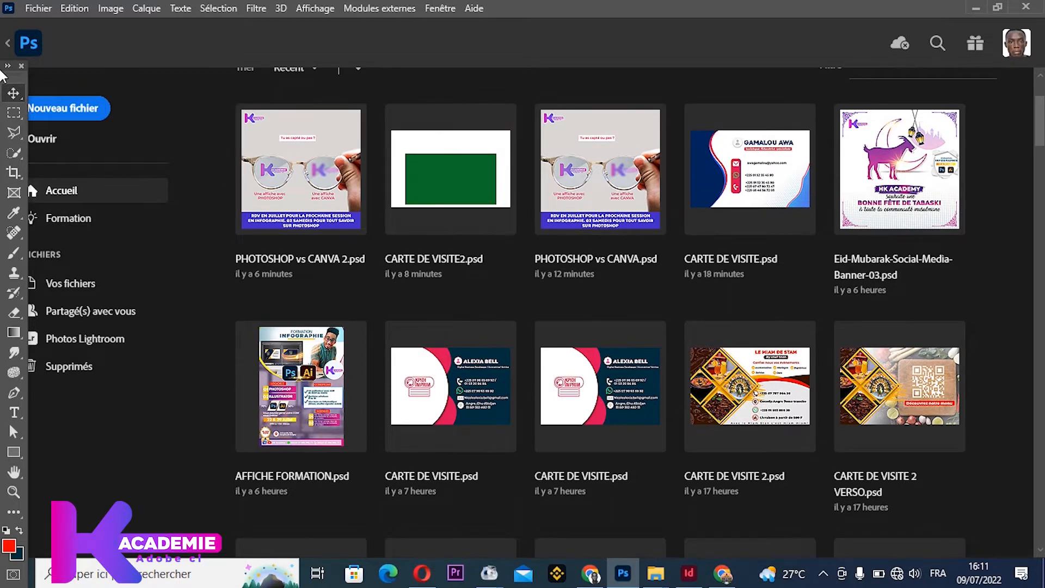
Step: Create a blank document from the recent custom 85 x 55 mm, 300 ppp preset and collapse its document properties
left_click_drag(9, 77, 2, 96)
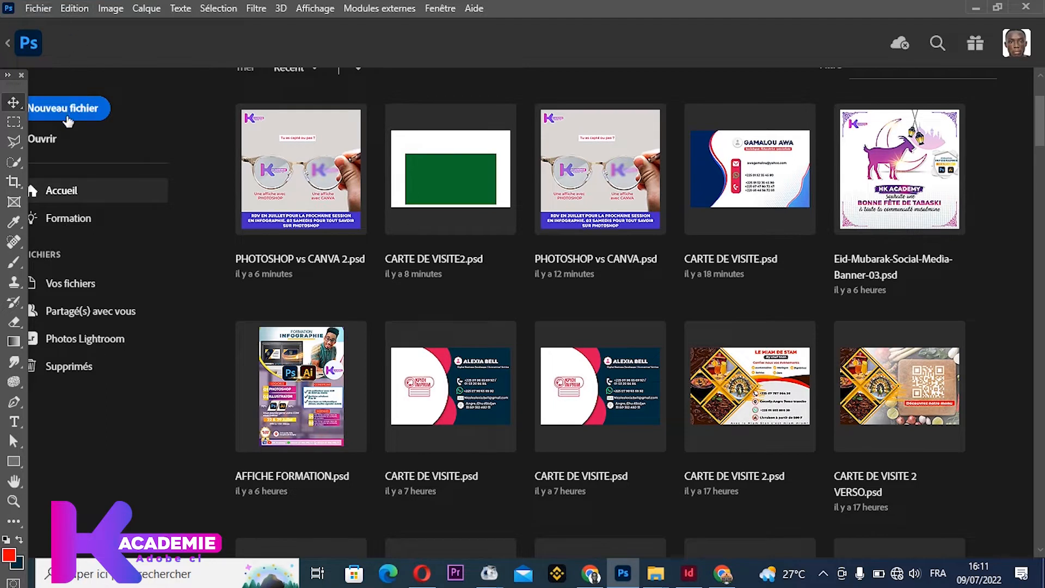
left_click(69, 115)
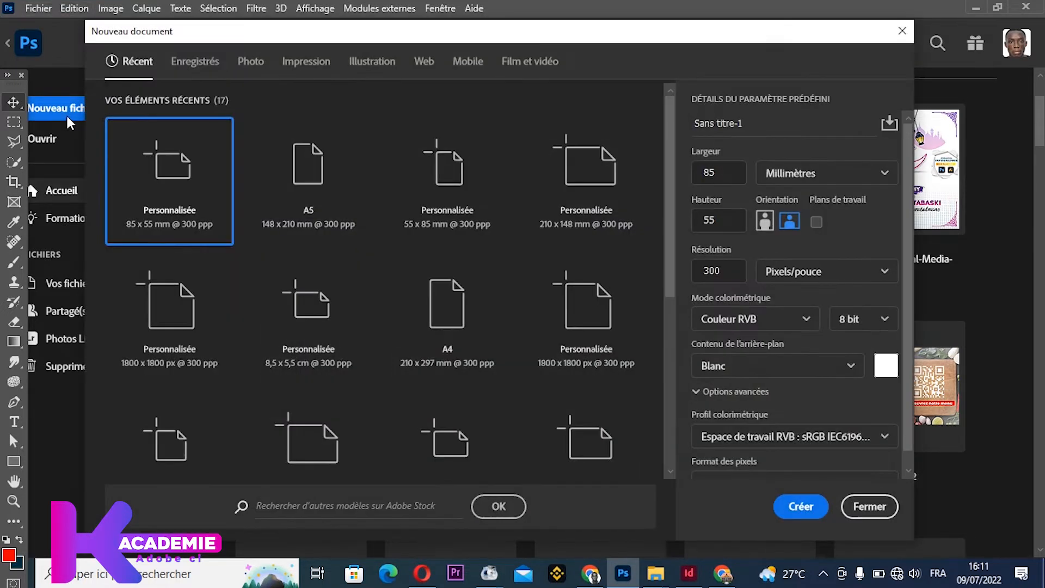
left_click(301, 188)
left_click(157, 173)
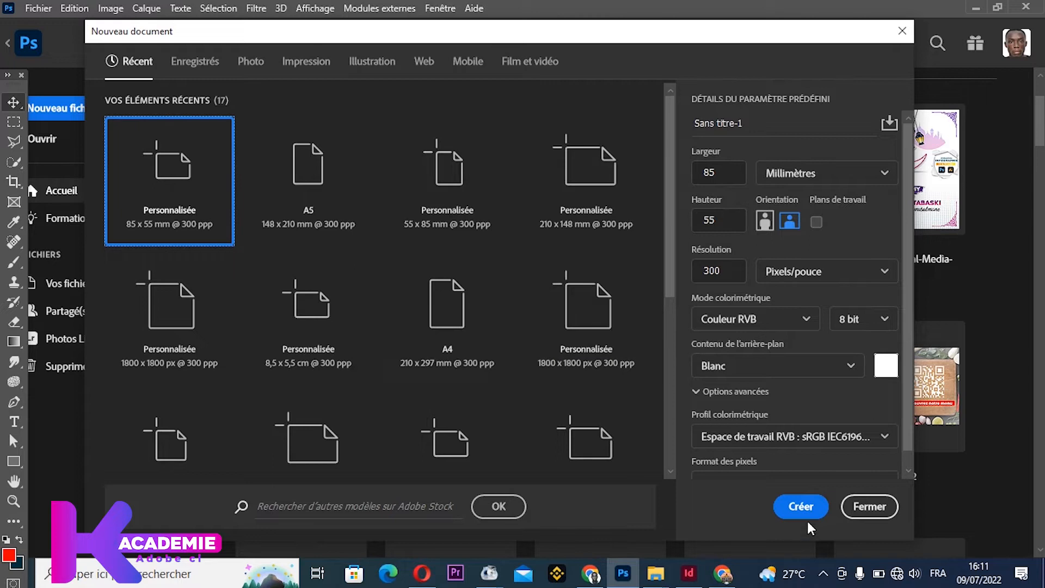
left_click(795, 508)
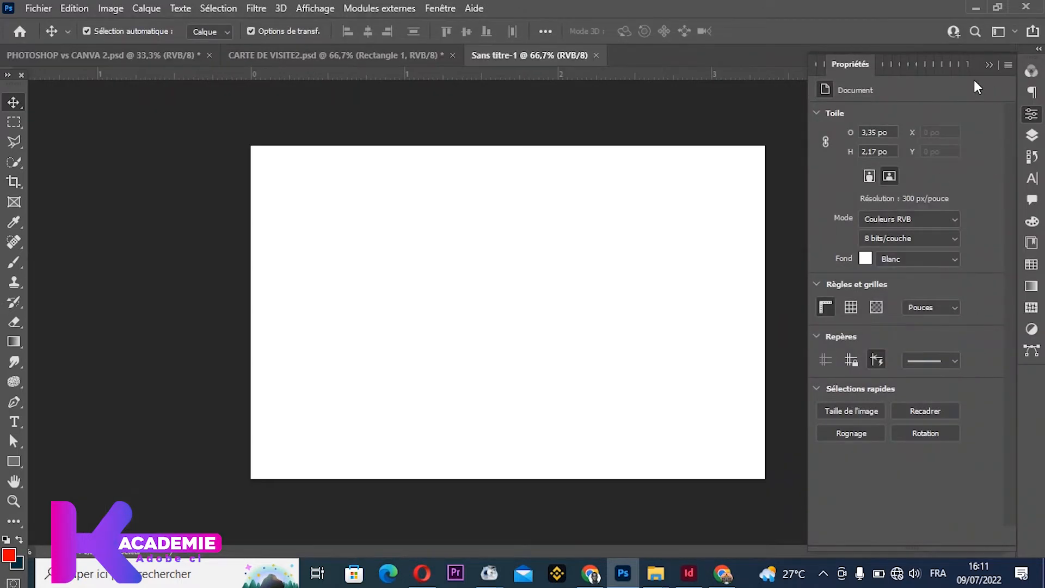
left_click(987, 66)
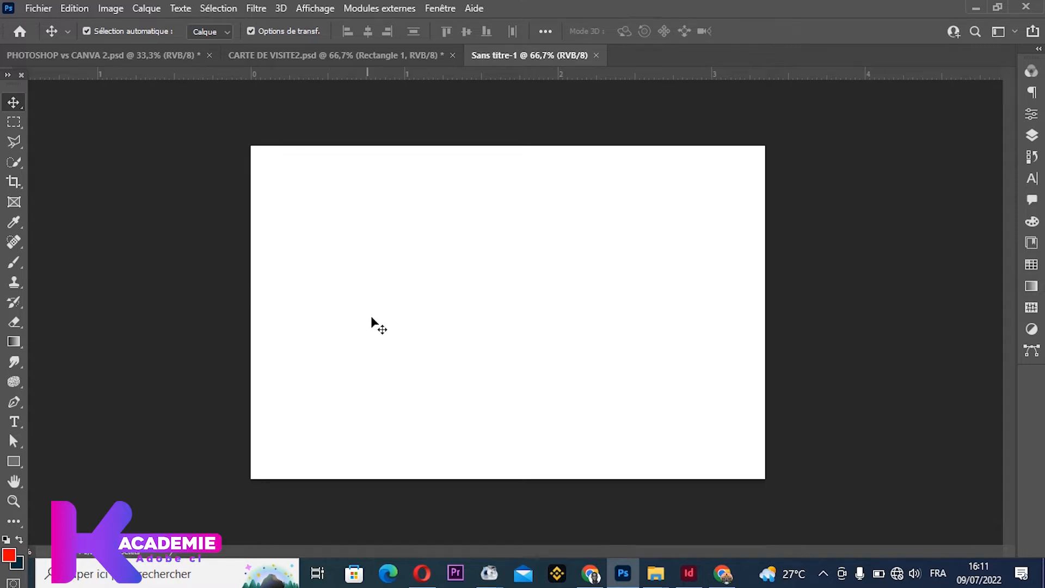
Step: Check which save commands are available for the still blank document
left_click(38, 8)
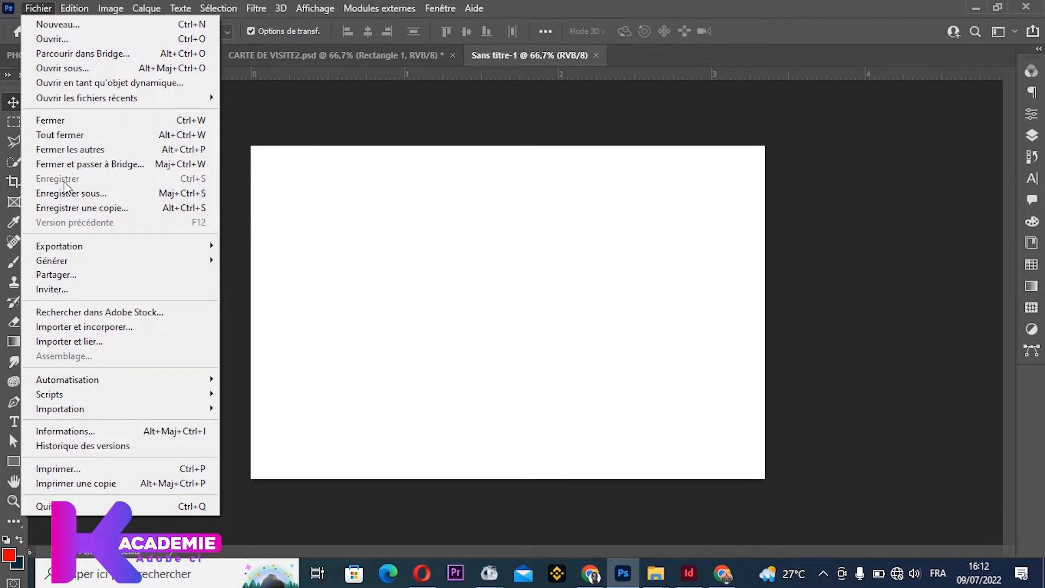
left_click(391, 272)
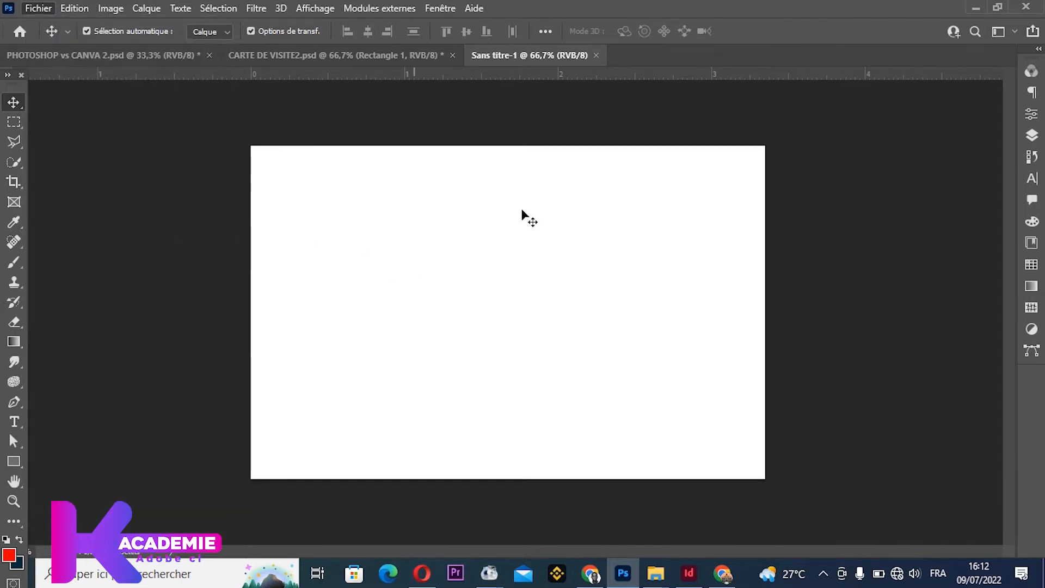
left_click(522, 210)
left_click(665, 273)
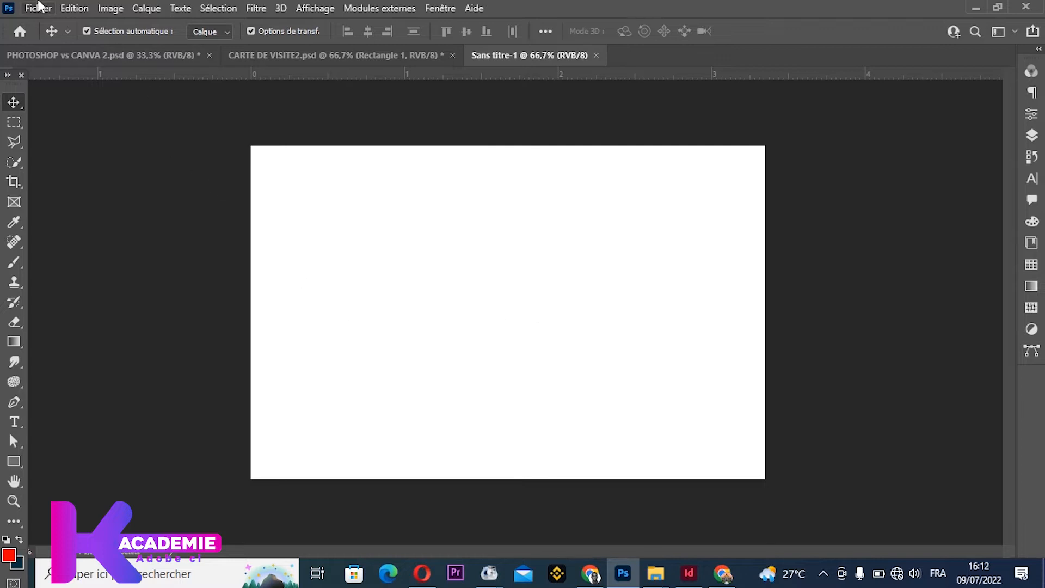
left_click(74, 8)
mouse_move(38, 8)
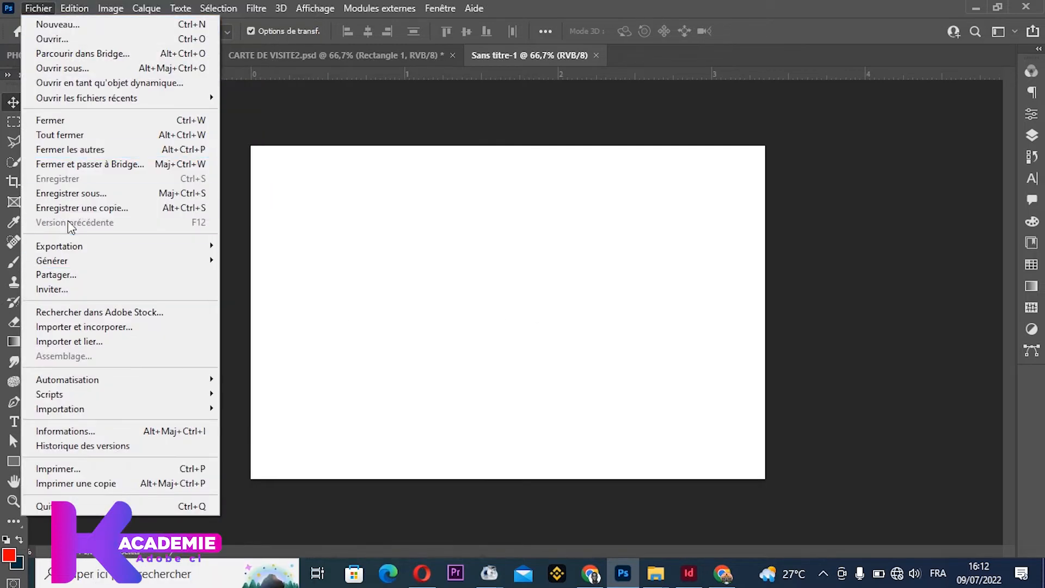
left_click(436, 230)
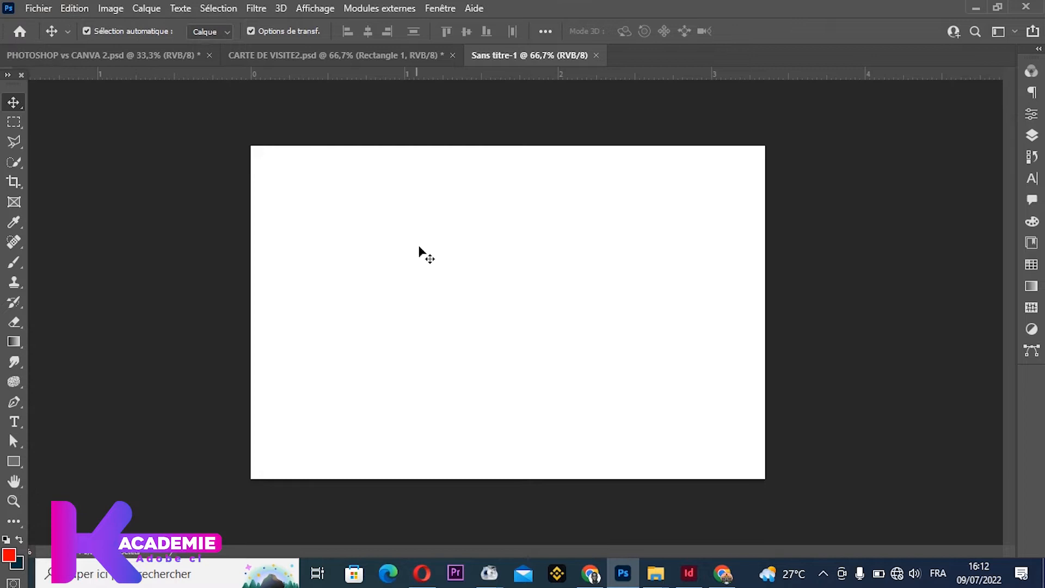
Step: Draw a green rectangle about 626 x 380 px on the canvas and check the save commands for the edited document
left_click(14, 461)
left_click_drag(365, 211, 686, 406)
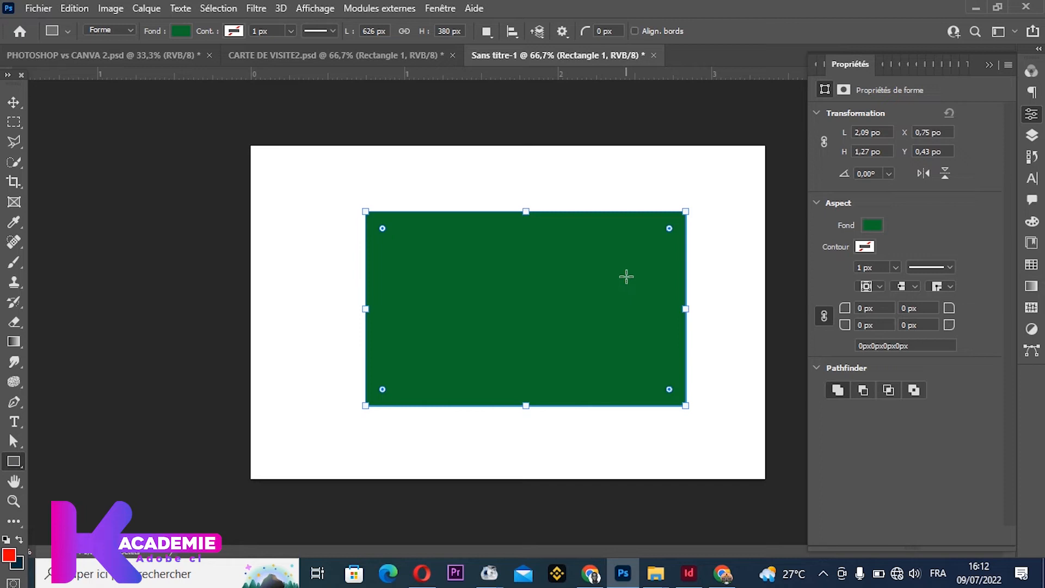
left_click(64, 8)
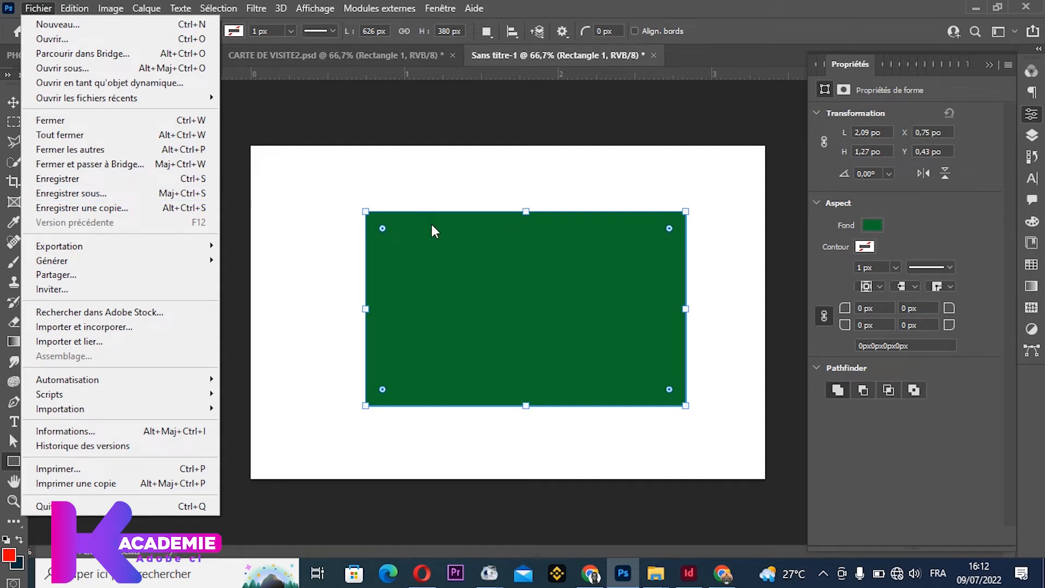
left_click(261, 116)
Step: Visit the home screen, shift the floating tools clear of its edge and return to the Sans titre-1 document
left_click(24, 26)
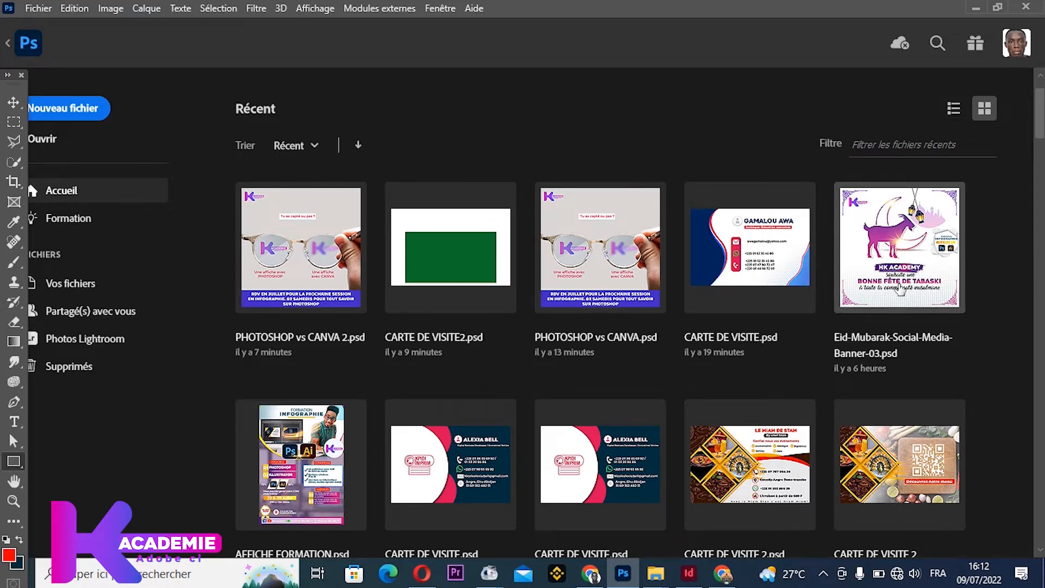
scroll(876, 299, "down", 1)
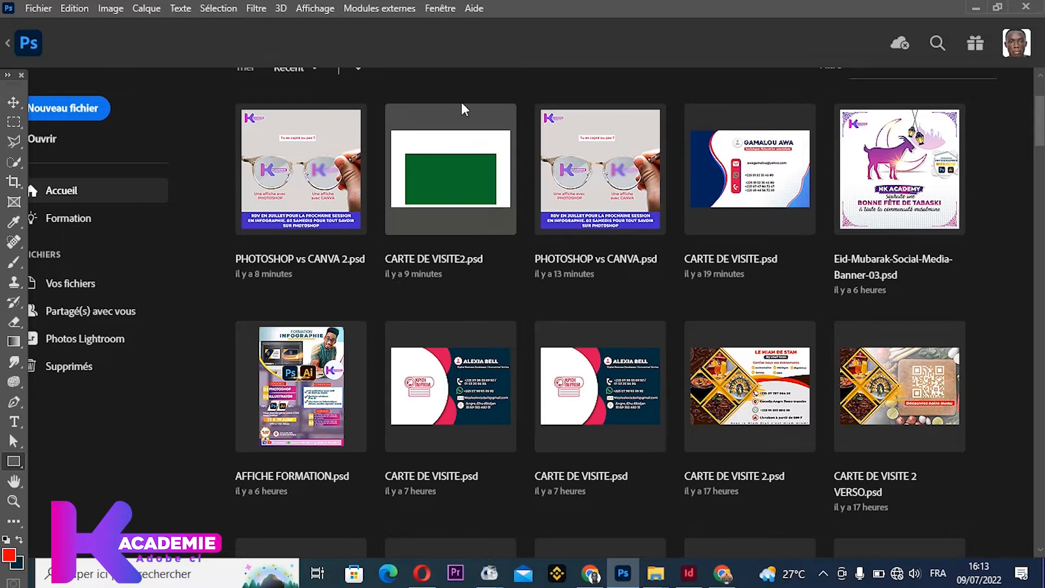
left_click_drag(8, 64, 43, 72)
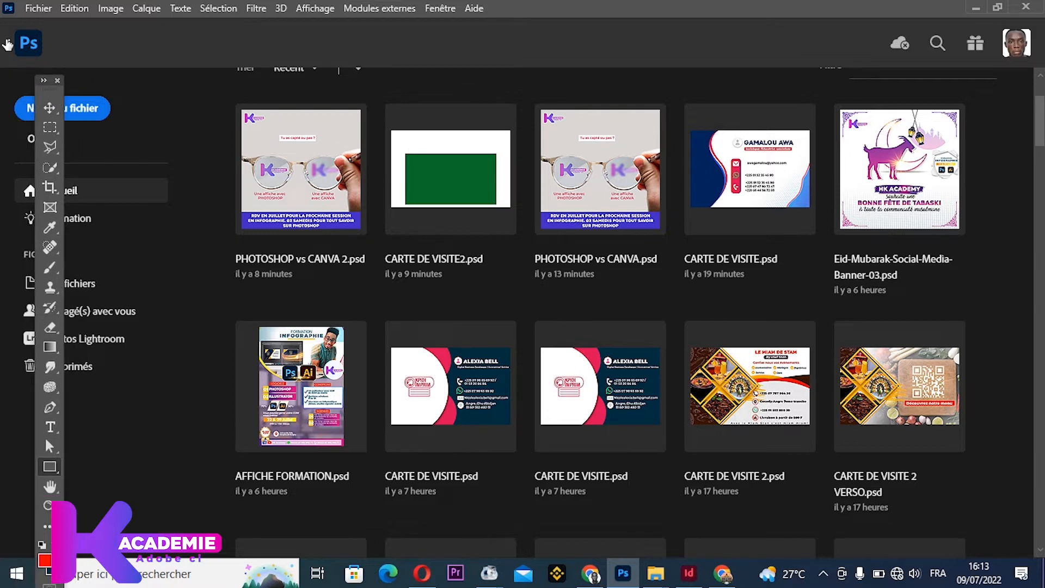
left_click(25, 43)
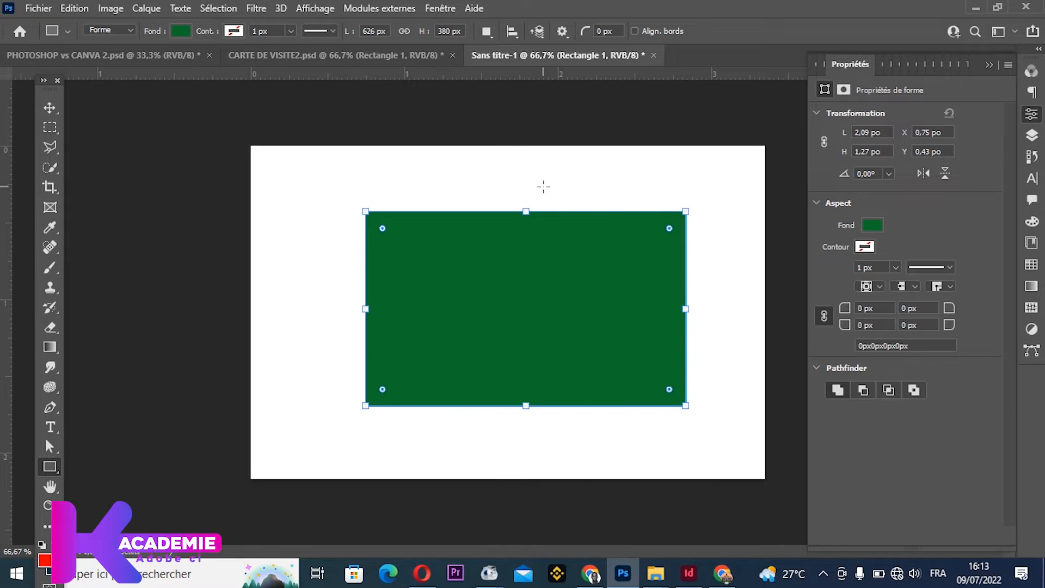
Step: Move the green rectangle slightly to the left, to about X 0,56 po
left_click(49, 107)
left_click_drag(585, 276, 563, 272)
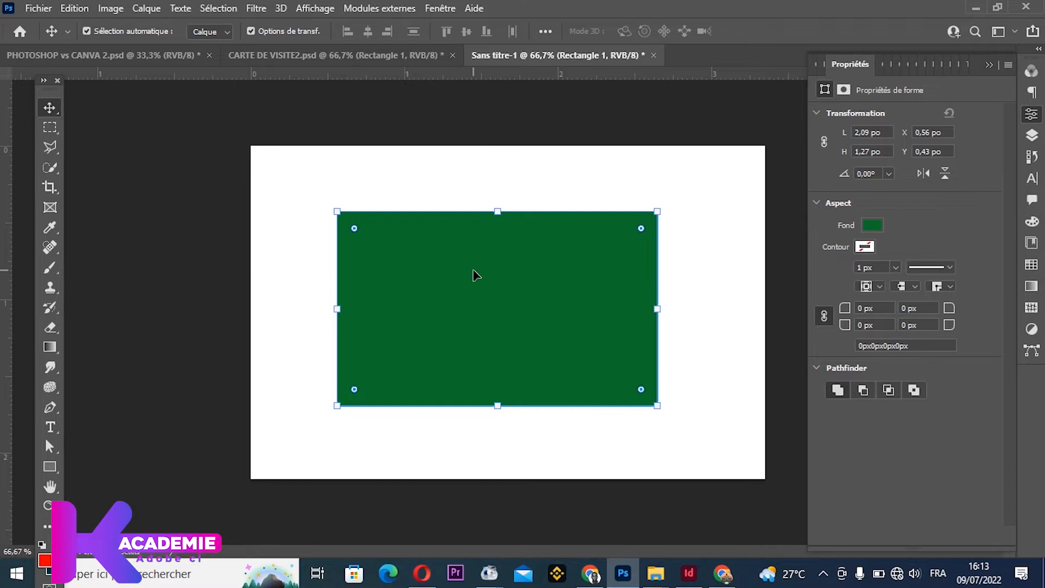
Step: Start saving the document on the computer instead of in Creative Cloud
left_click(38, 8)
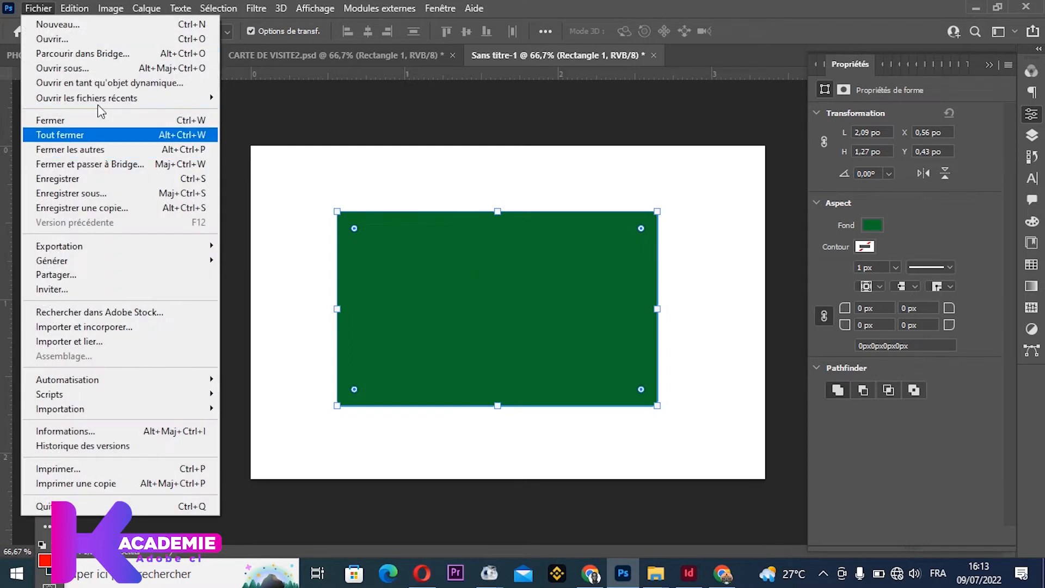
left_click(66, 182)
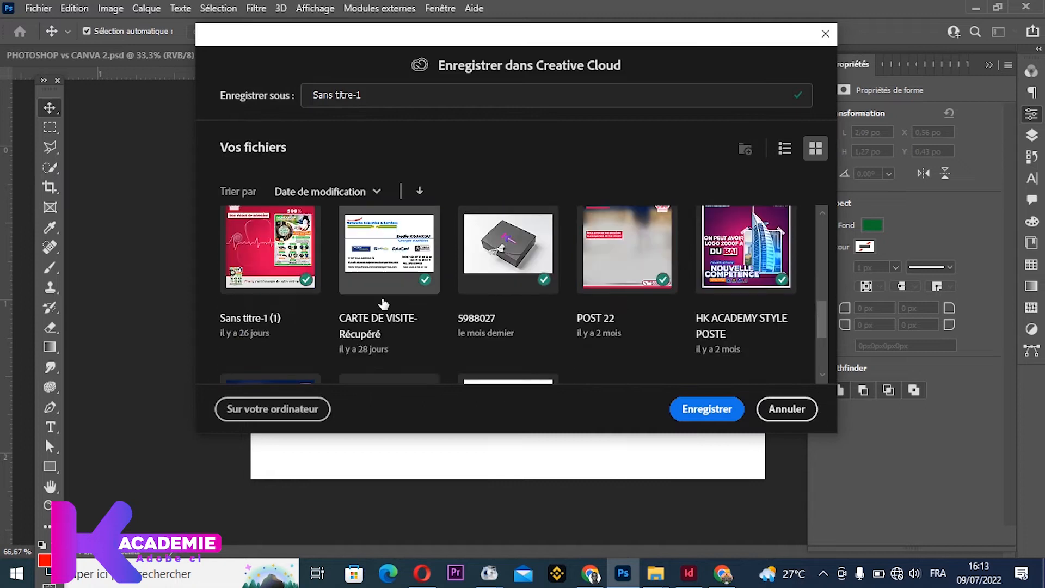
scroll(373, 304, "up", 3)
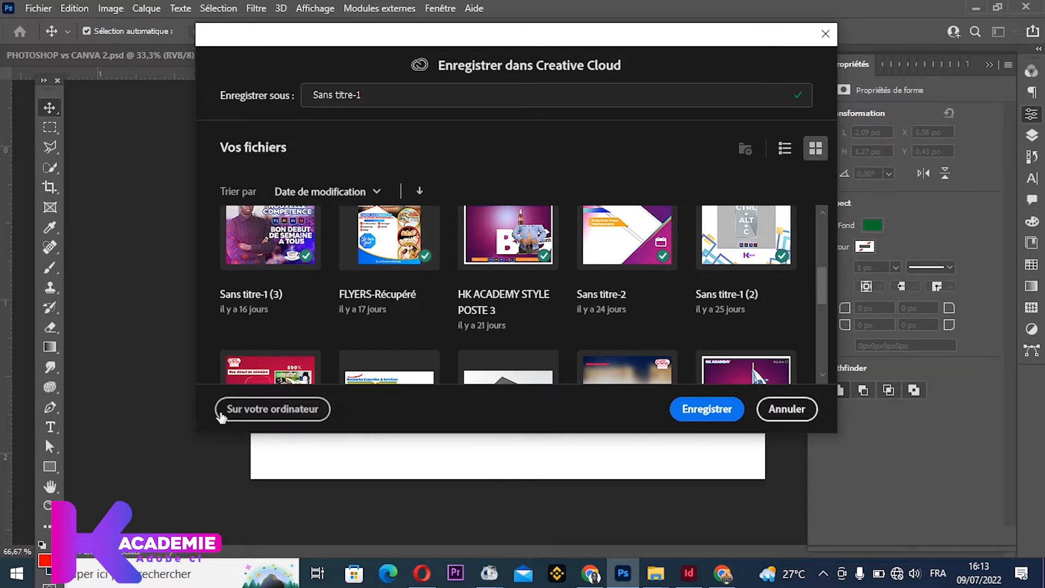
scroll(548, 306, "down", 5)
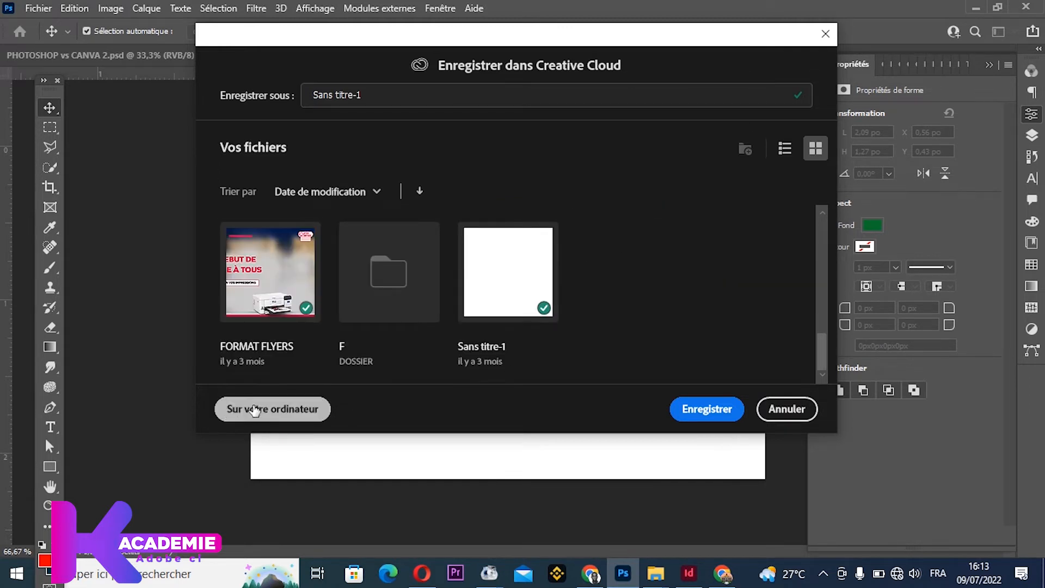
left_click(298, 423)
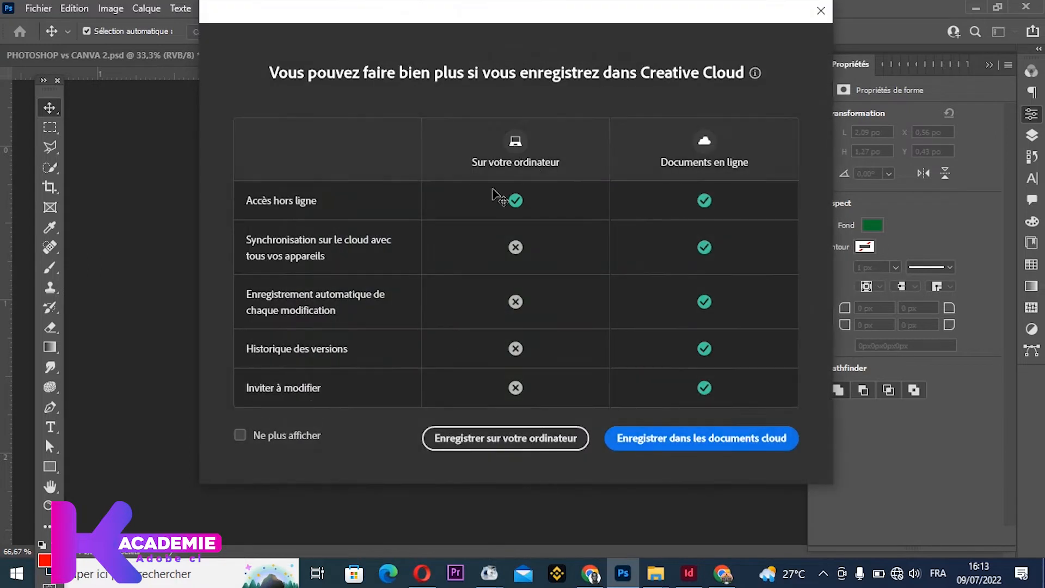
left_click(454, 435)
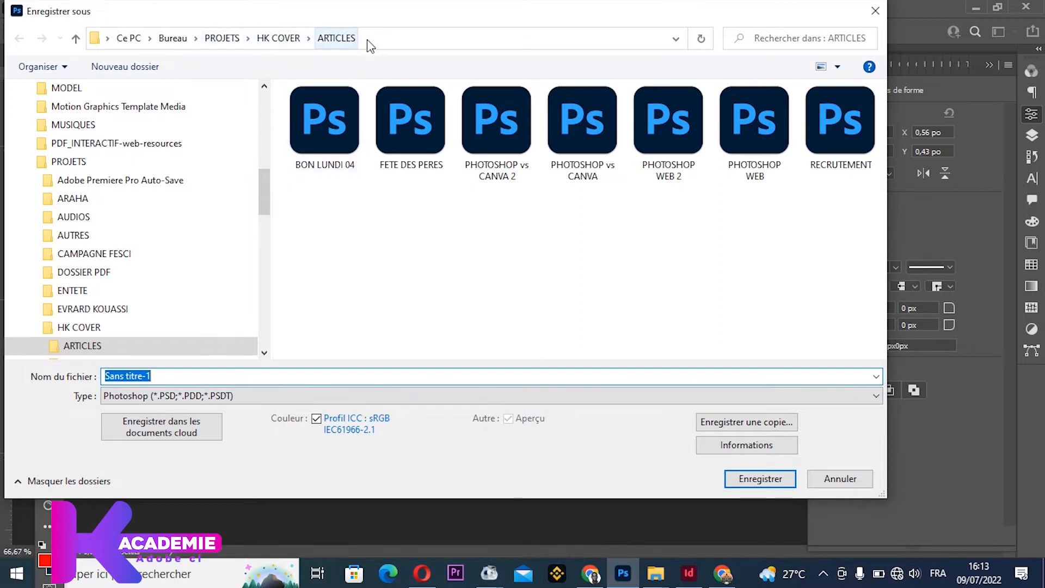
Step: Name the file CARTE DE VISITE, review the available file types and keep the Photoshop (*.PSD;*.PDD;*.PSDT) format
left_click(189, 374)
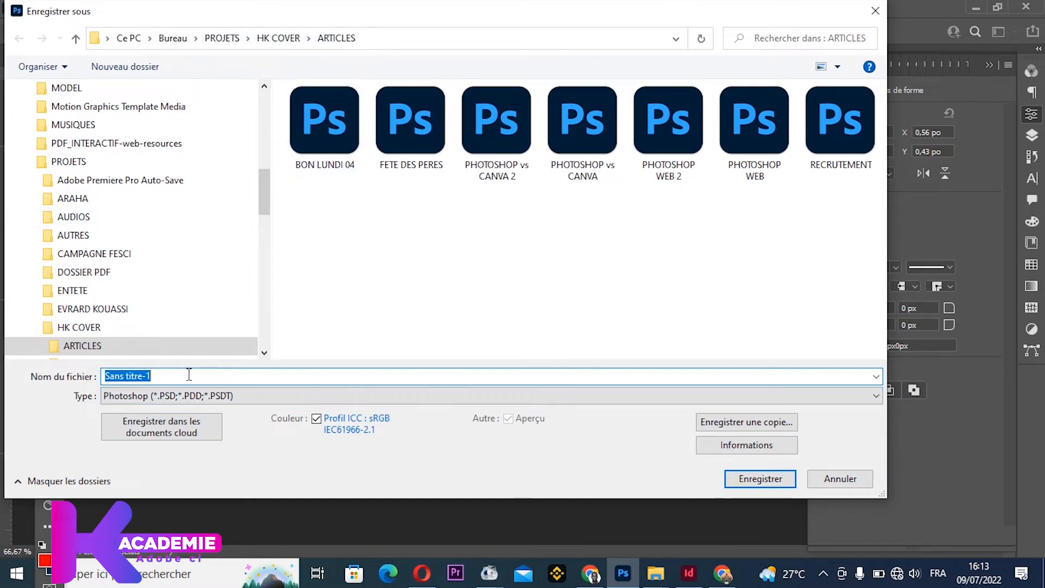
double_click(189, 374)
type("carte")
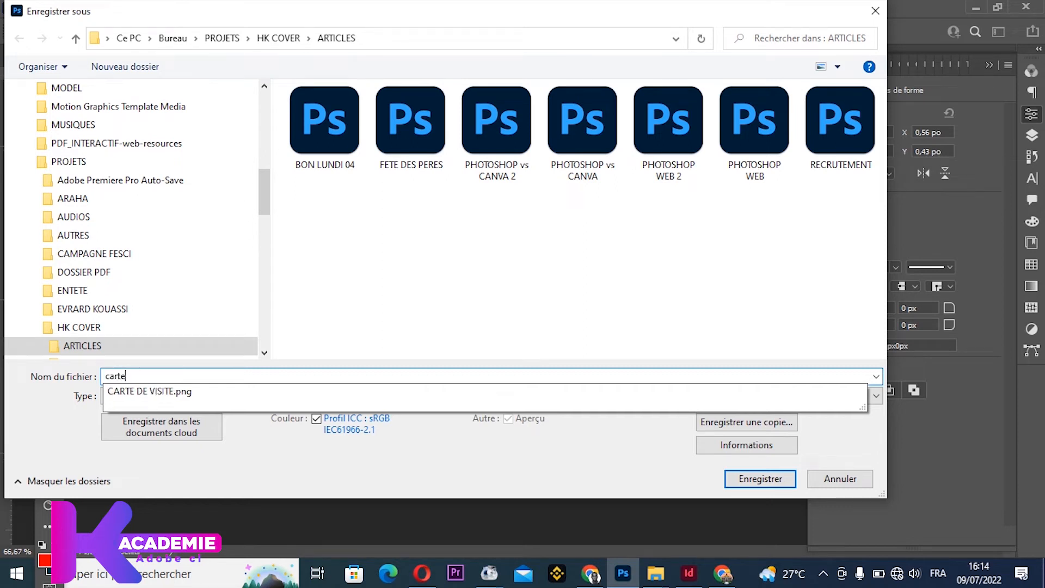
key("BackSpace")
key("BackSpace")
key("BackSpace")
key("BackSpace")
key("BackSpace")
type("CARTE DE VISITE")
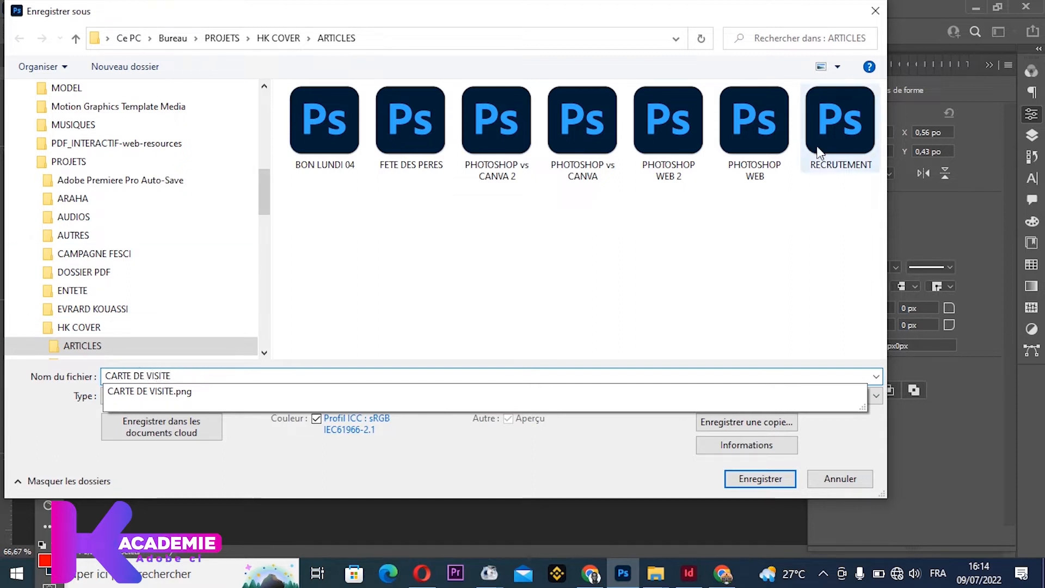
left_click(651, 300)
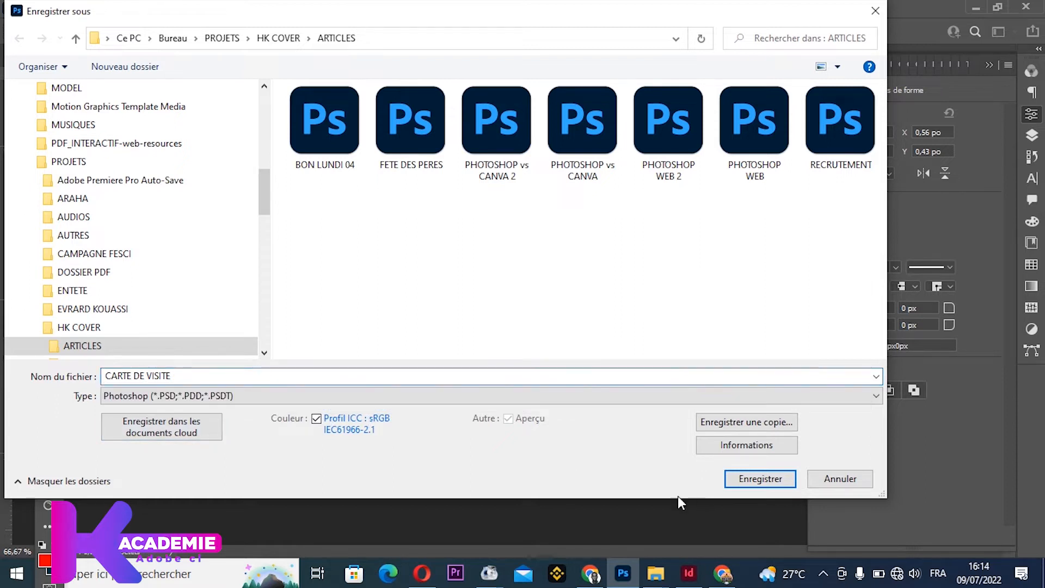
left_click(215, 399)
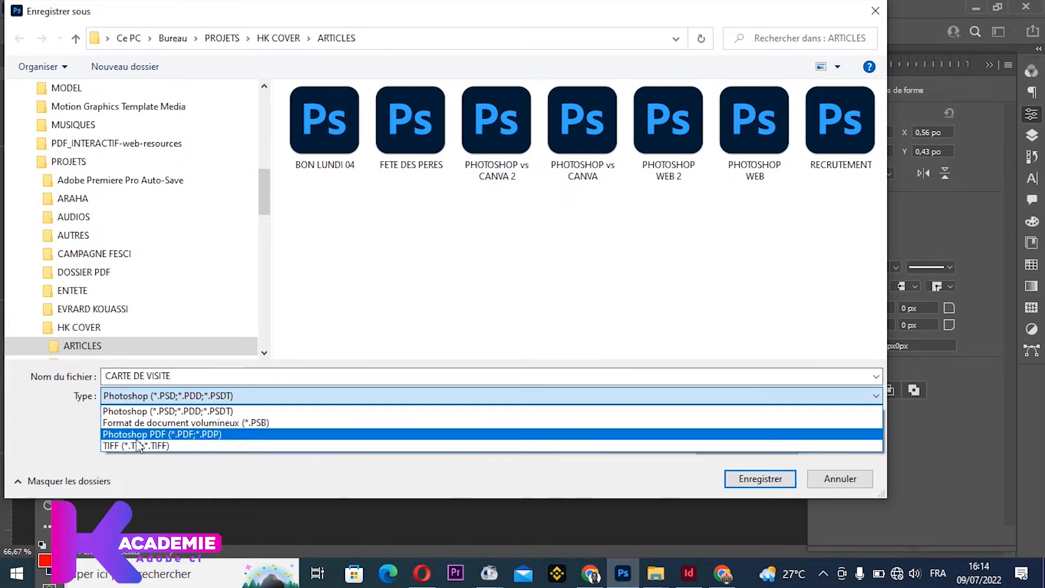
left_click(44, 418)
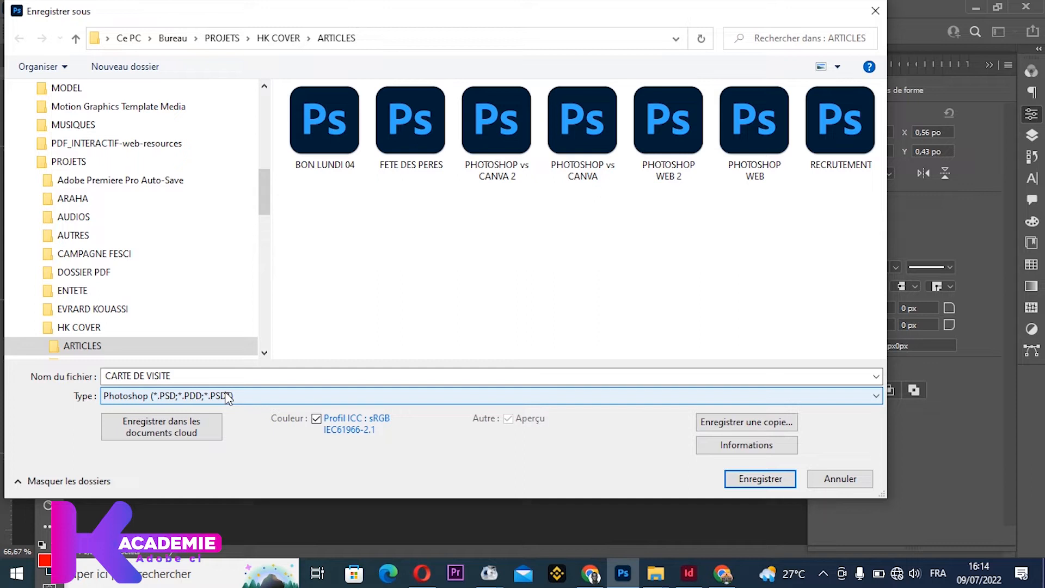
Step: Save CARTE DE VISITE in the ARTICLES folder with the proposed format options and reopen it from the recent files
left_click(773, 480)
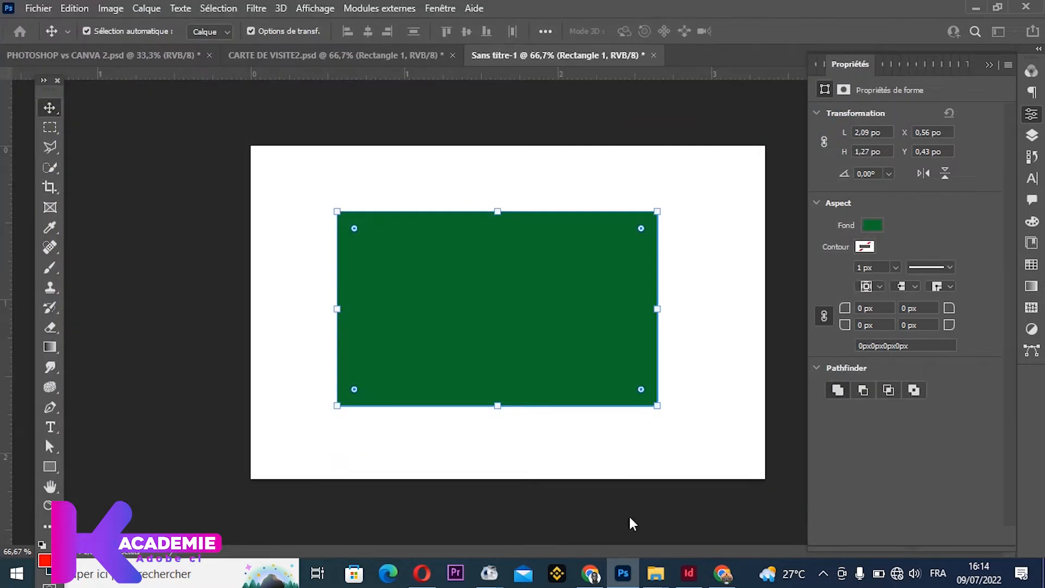
left_click(754, 154)
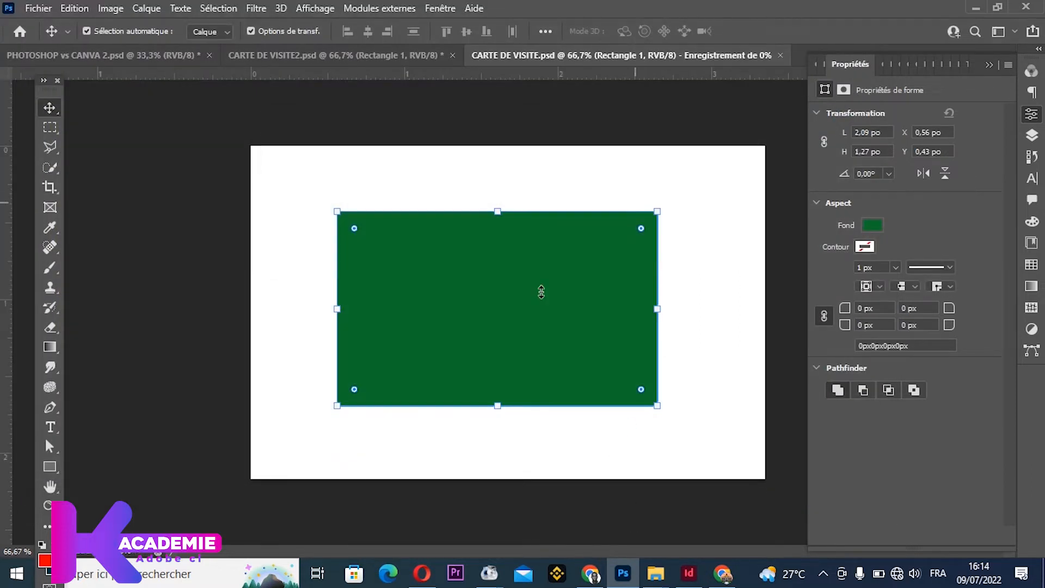
left_click(19, 31)
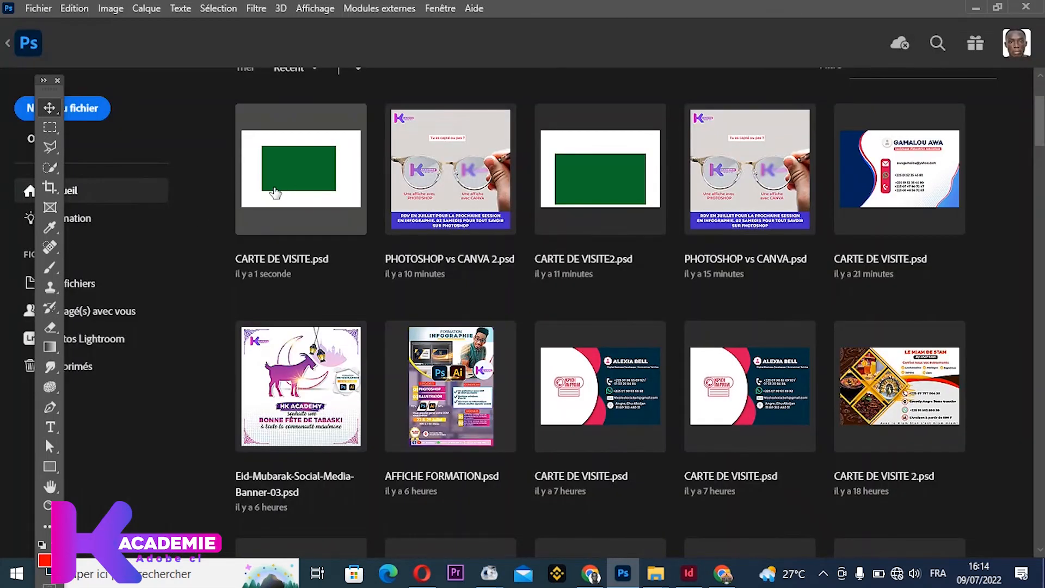
left_click(305, 165)
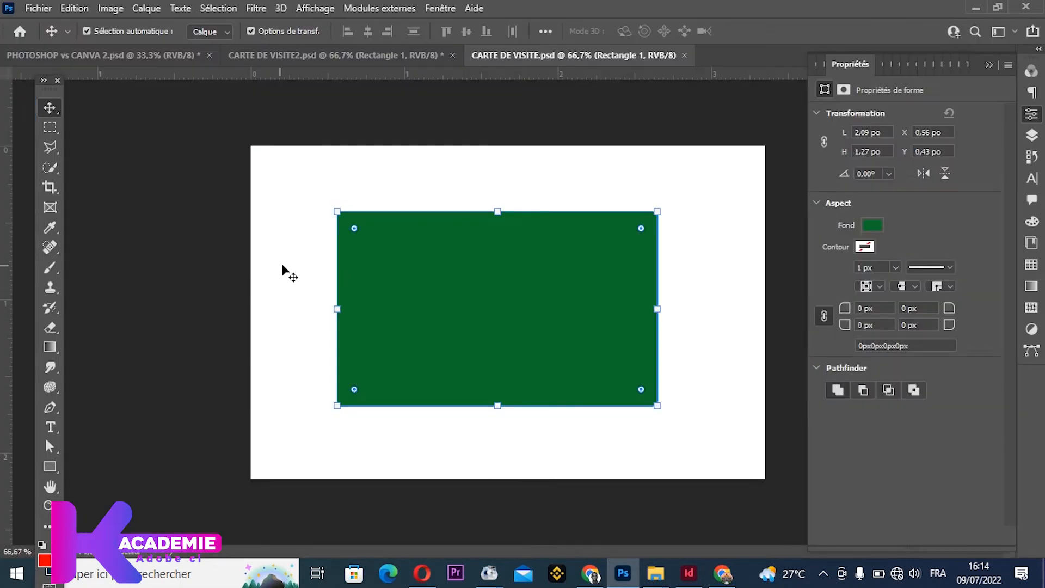
Step: Collapse the expanded properties display and reselect the green rectangle
left_click(451, 457)
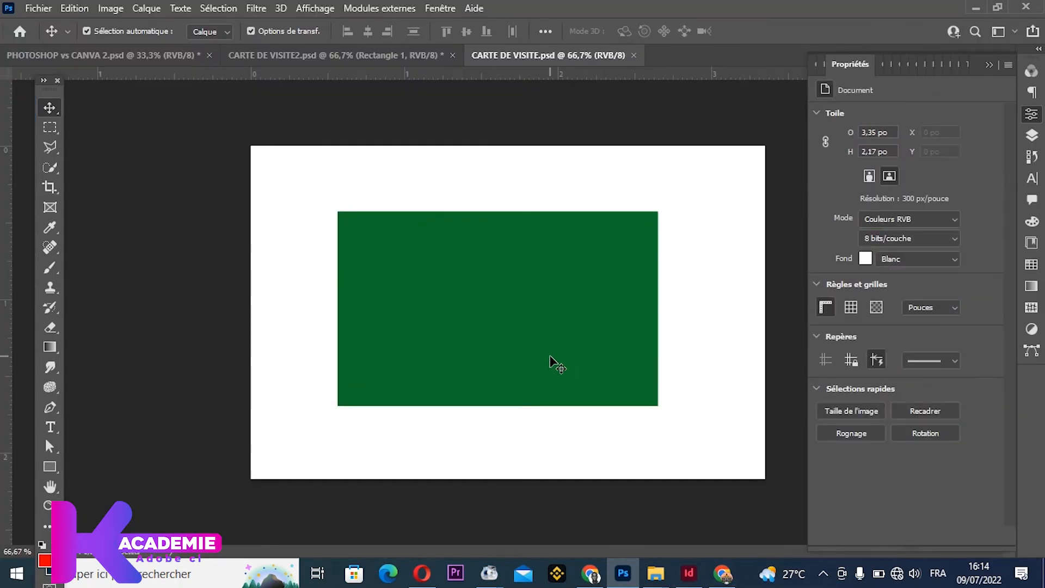
left_click(989, 64)
left_click(602, 319)
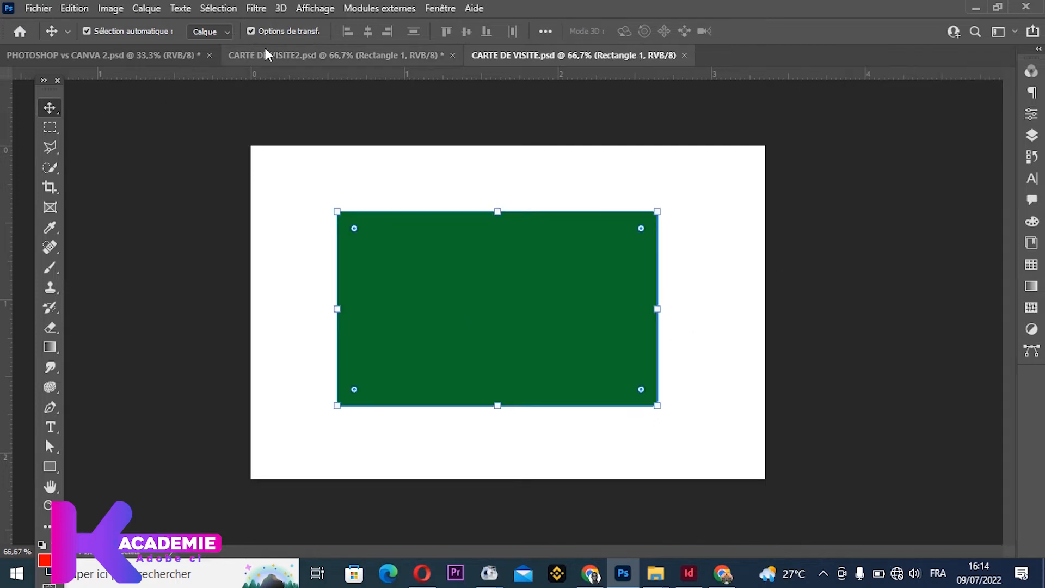
Step: Switch to the PHOTOSHOP vs CANVA 2 document and briefly select its white caption rectangle and blurred logo, leaving nothing selected
key("ctrl+shift+Tab")
left_click(104, 55)
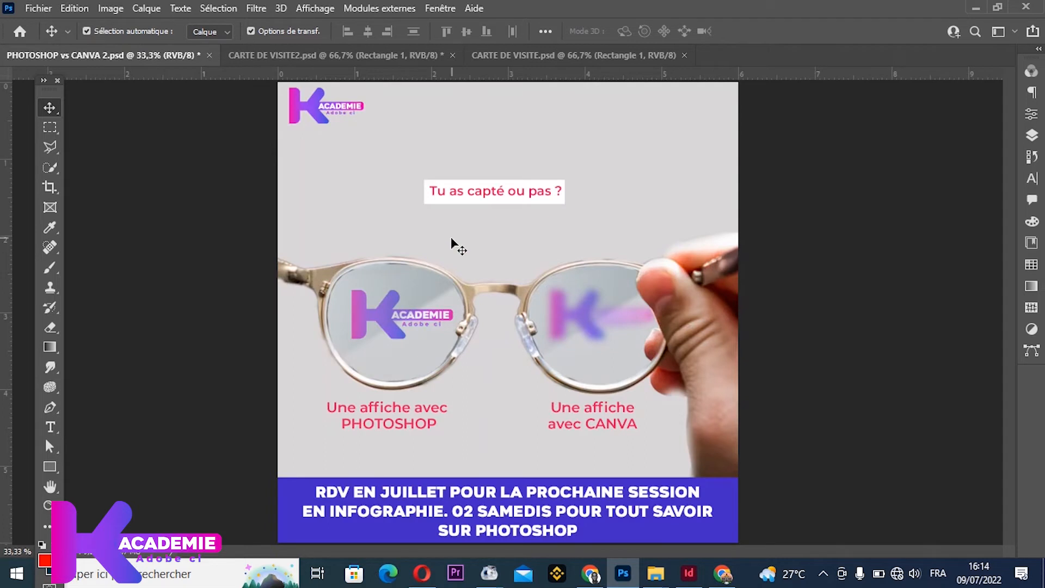
left_click(479, 185)
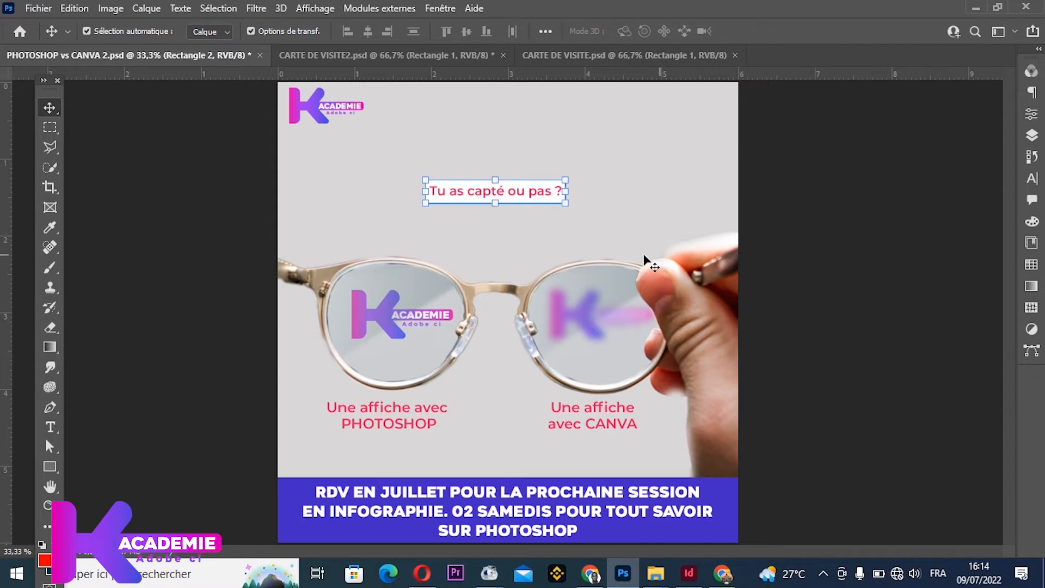
left_click(319, 239)
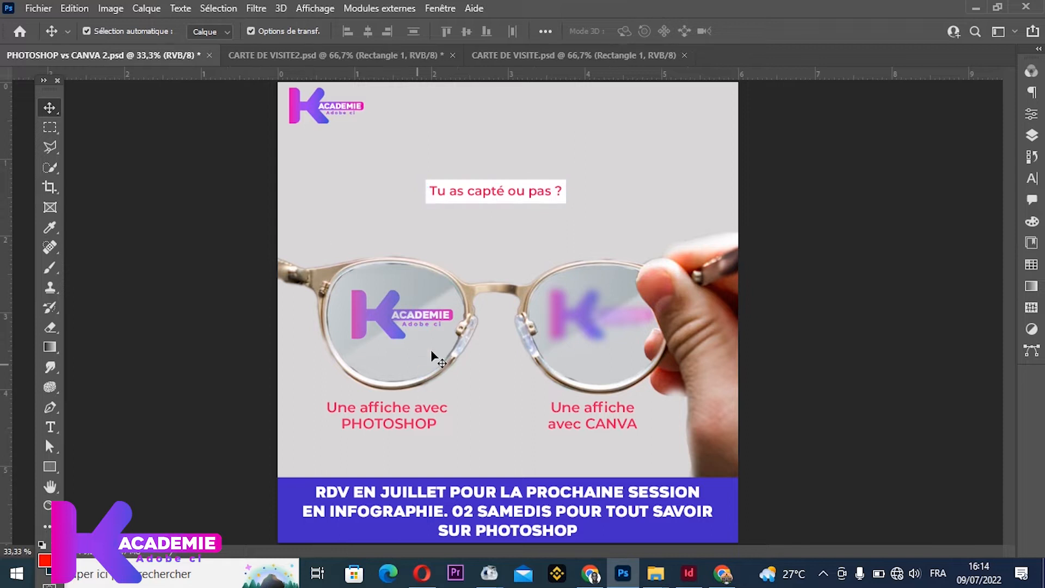
left_click(577, 320)
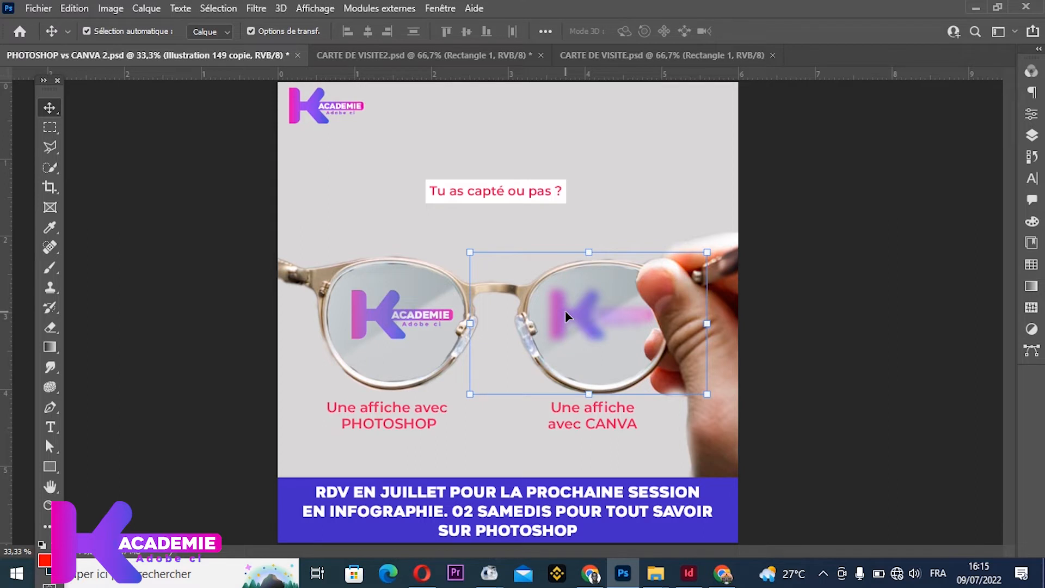
left_click(821, 261)
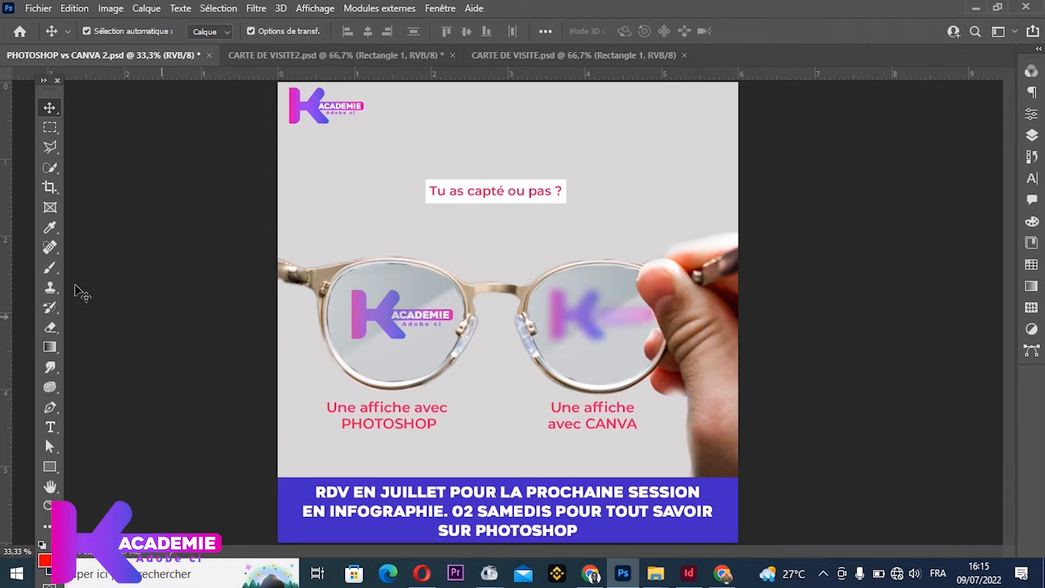
Step: Start saving the poster under a new name on the computer instead of in Creative Cloud
left_click(68, 8)
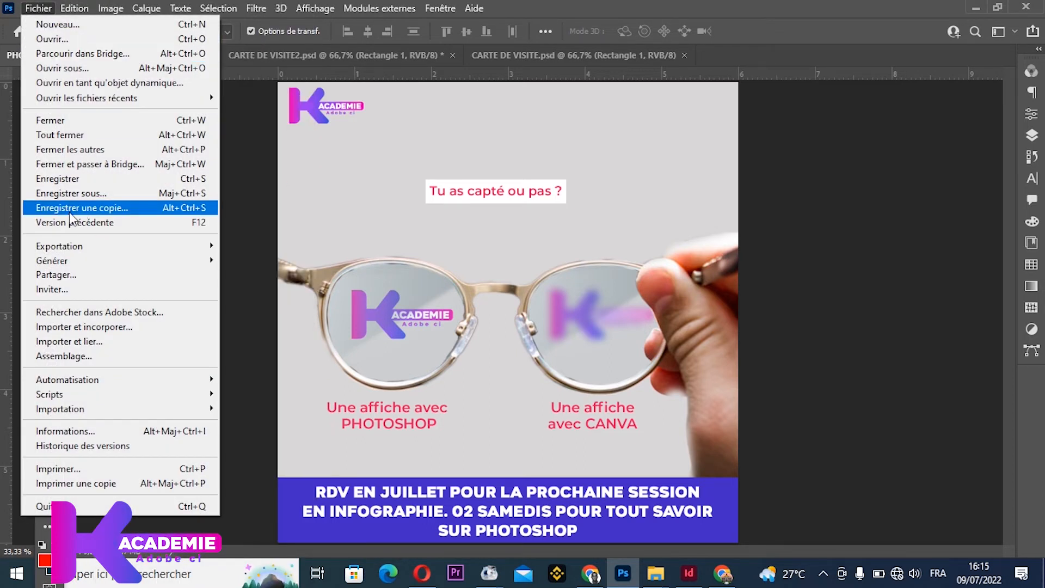
left_click(110, 194)
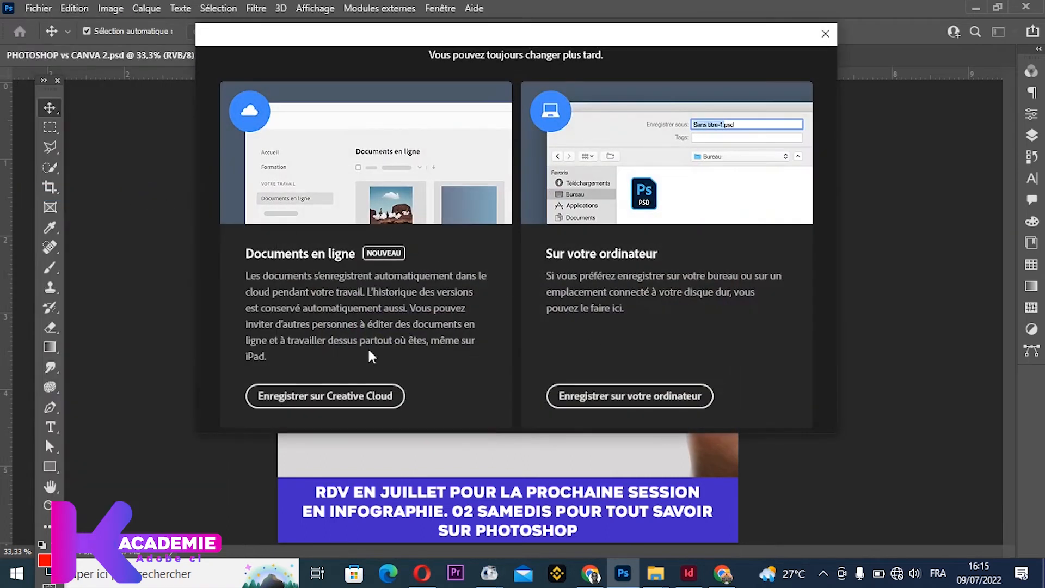
left_click(634, 402)
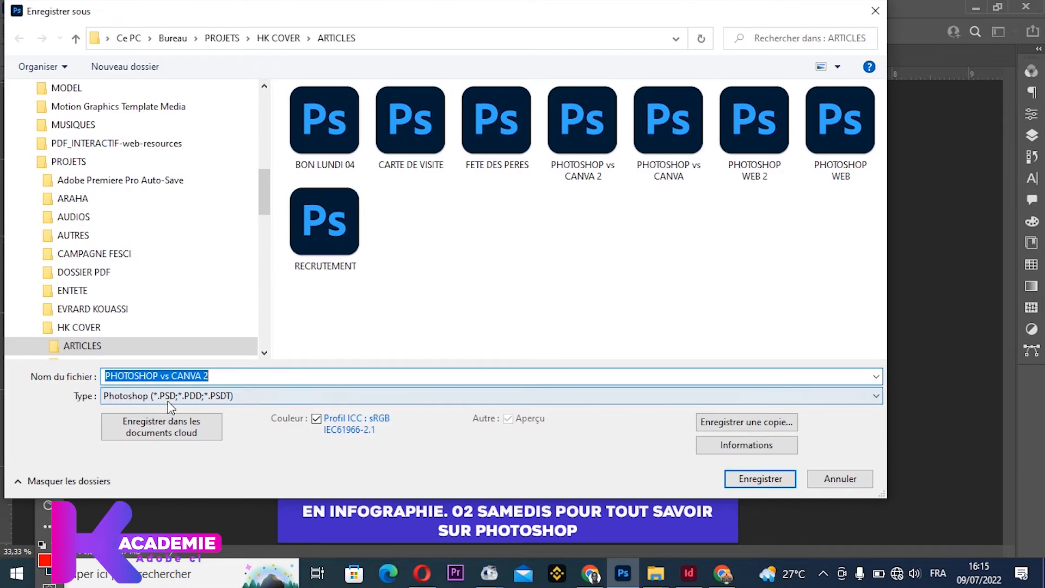
Step: Save the poster as PHOTOSHOP vs CANVA 2 2 in Photoshop format, with Maximiser la compatibilité enabled
left_click(173, 396)
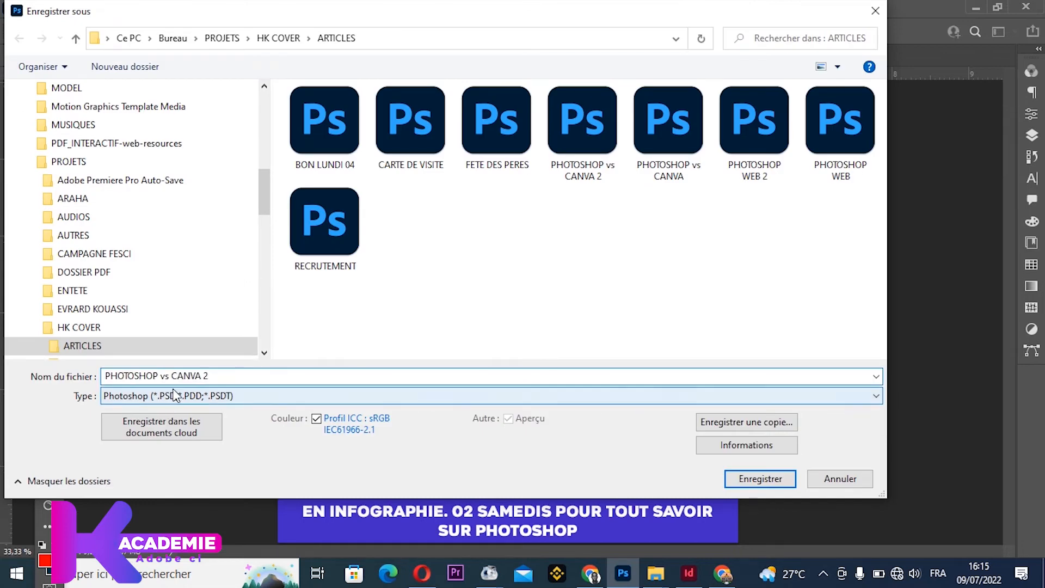
left_click(192, 401)
left_click(227, 376)
left_click(248, 377)
type("é")
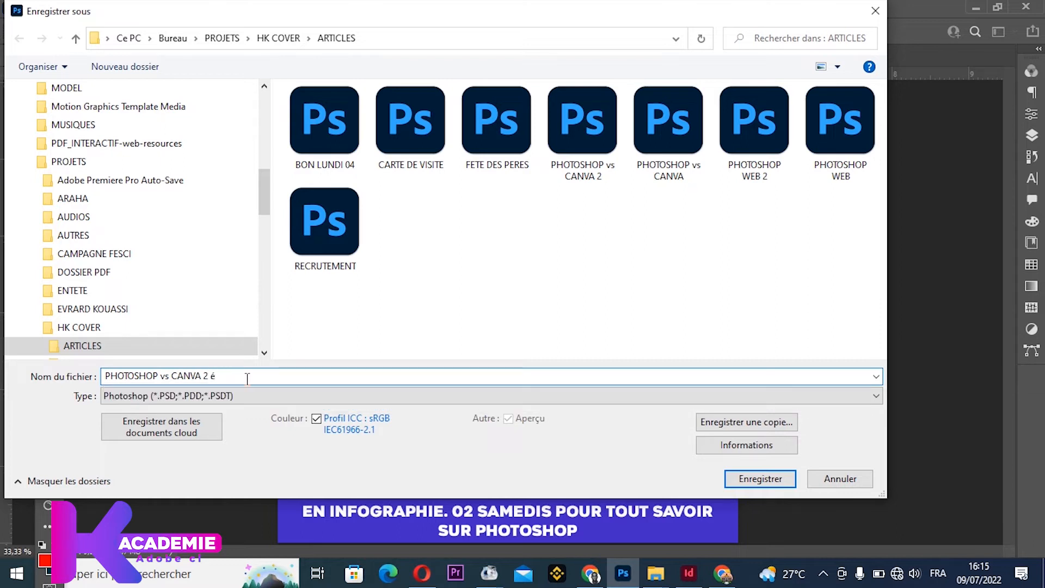
key("BackSpace")
type("2")
left_click(729, 486)
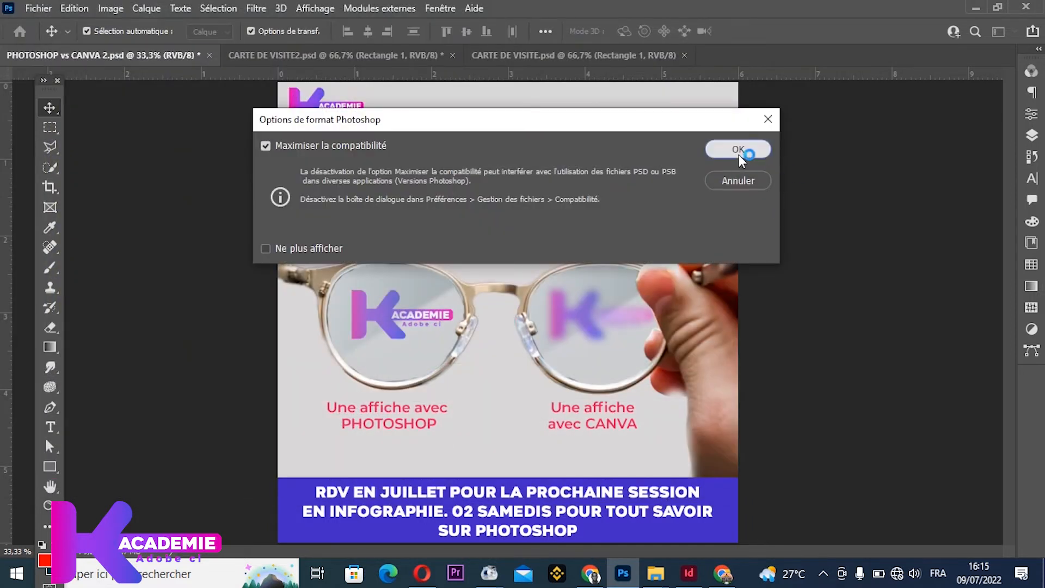
left_click(739, 151)
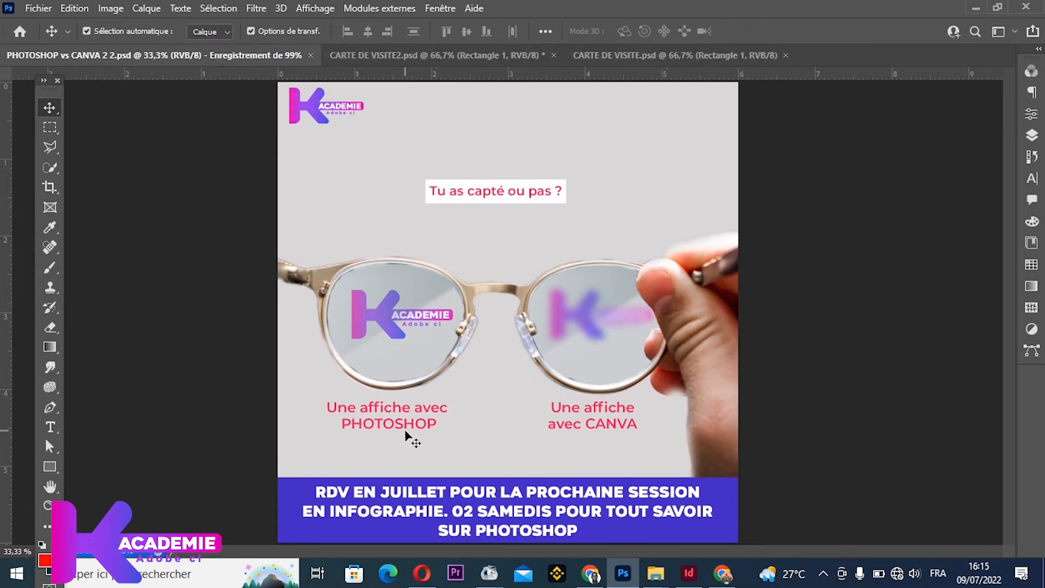
Step: Move the lens reflections up out of the glasses and the blurred logo left toward the nose bridge
left_click(488, 272)
left_click_drag(488, 272, 478, 217)
left_click_drag(601, 376, 501, 358)
left_click(194, 114)
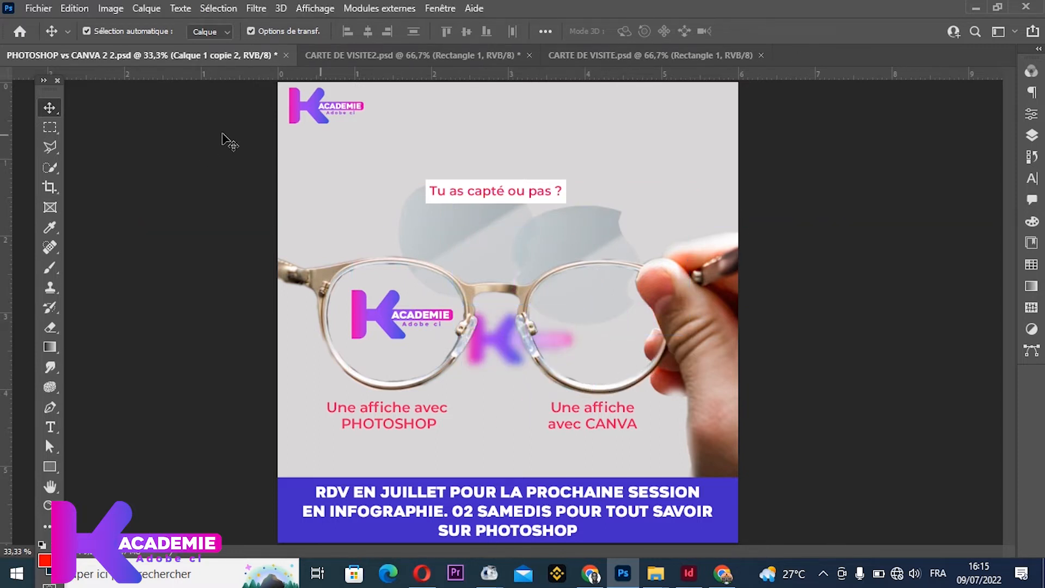
Step: Save the changes to PHOTOSHOP vs CANVA 2 2 and review the recent files on the home screen
key("ctrl")
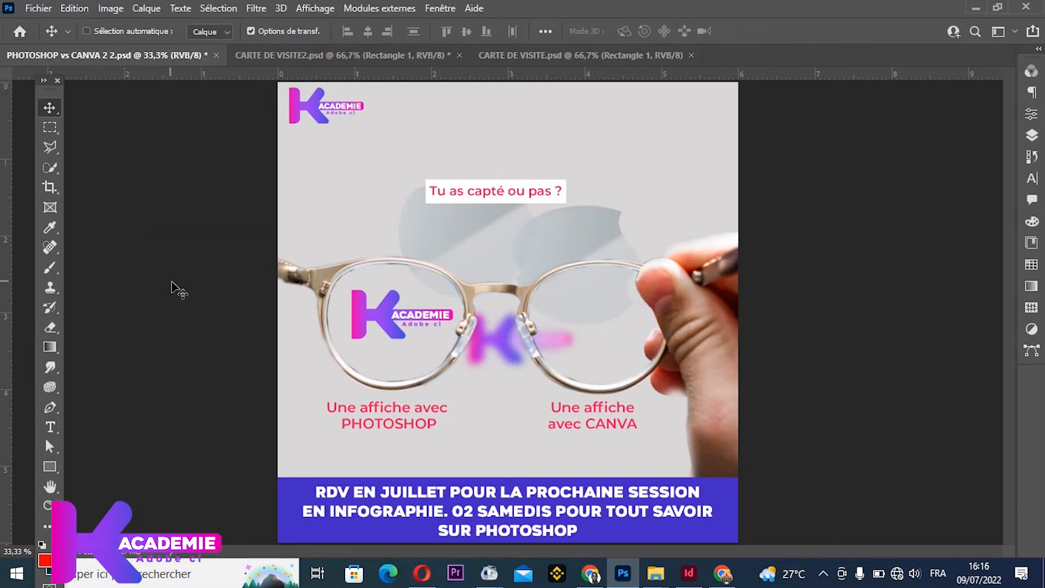
key("ctrl+s")
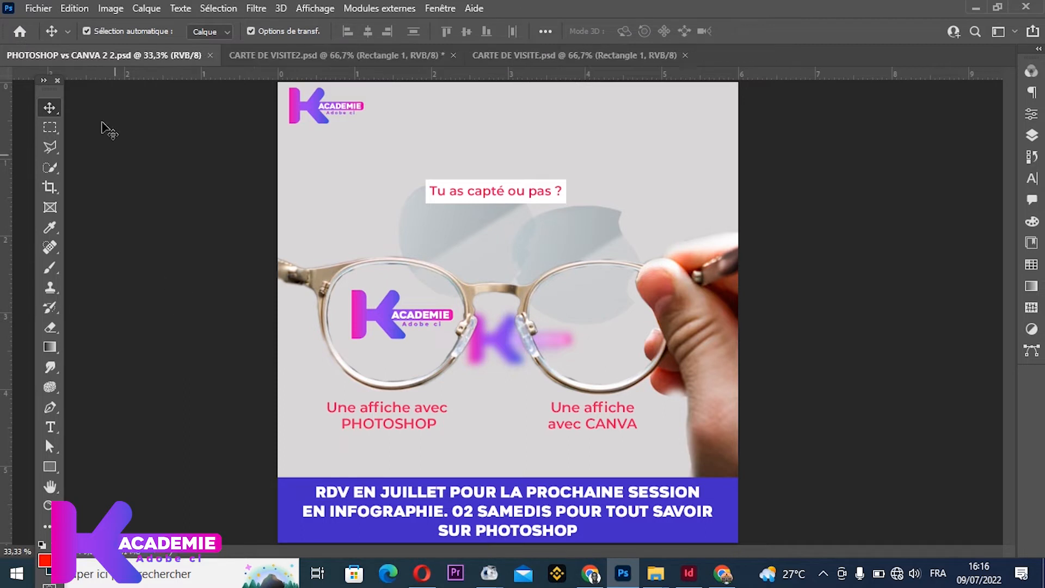
left_click(20, 31)
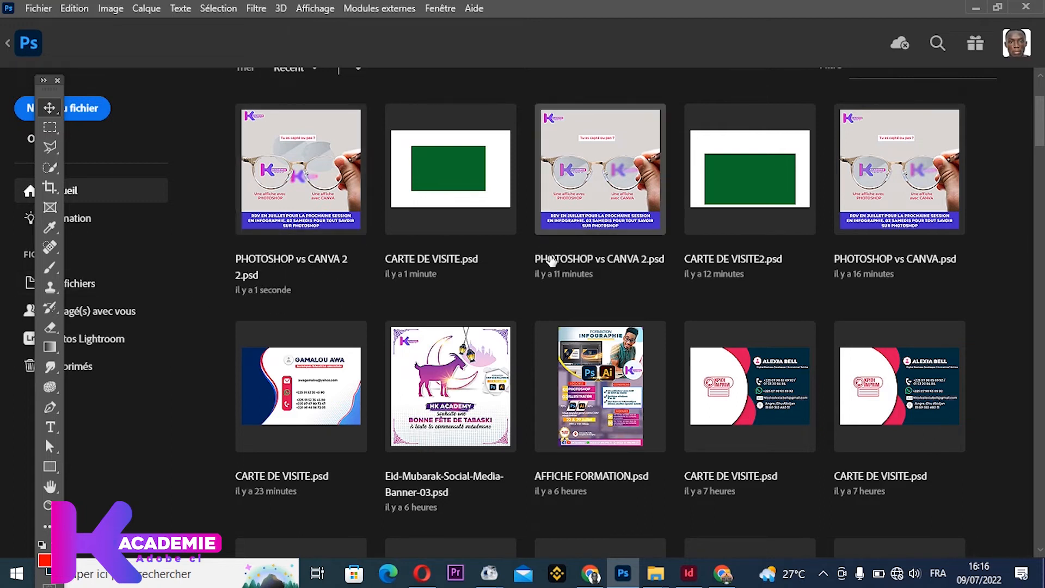
left_click(8, 44)
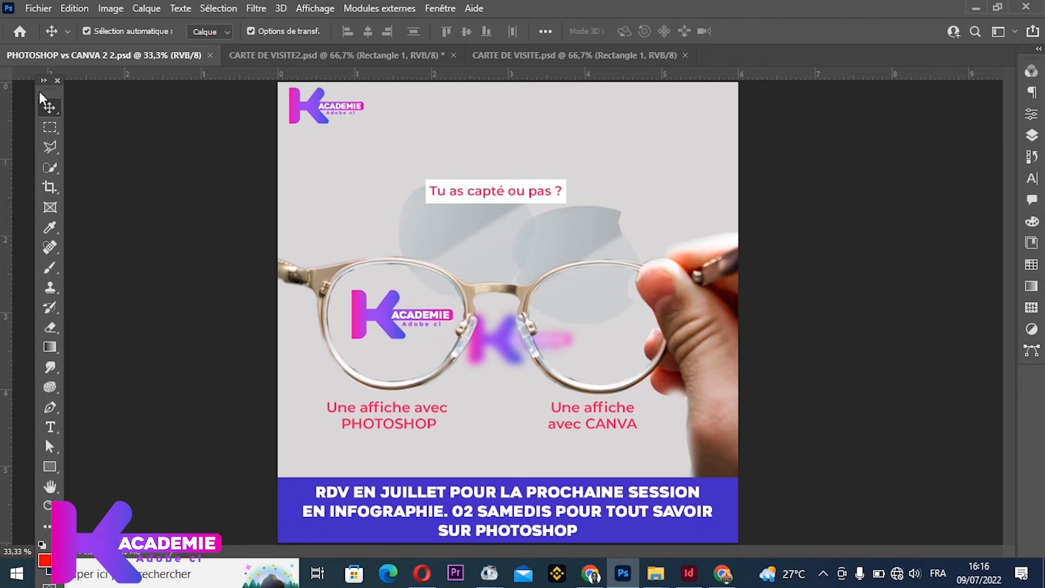
Step: Move the floating tools back against the window's edge
left_click_drag(48, 81, 16, 81)
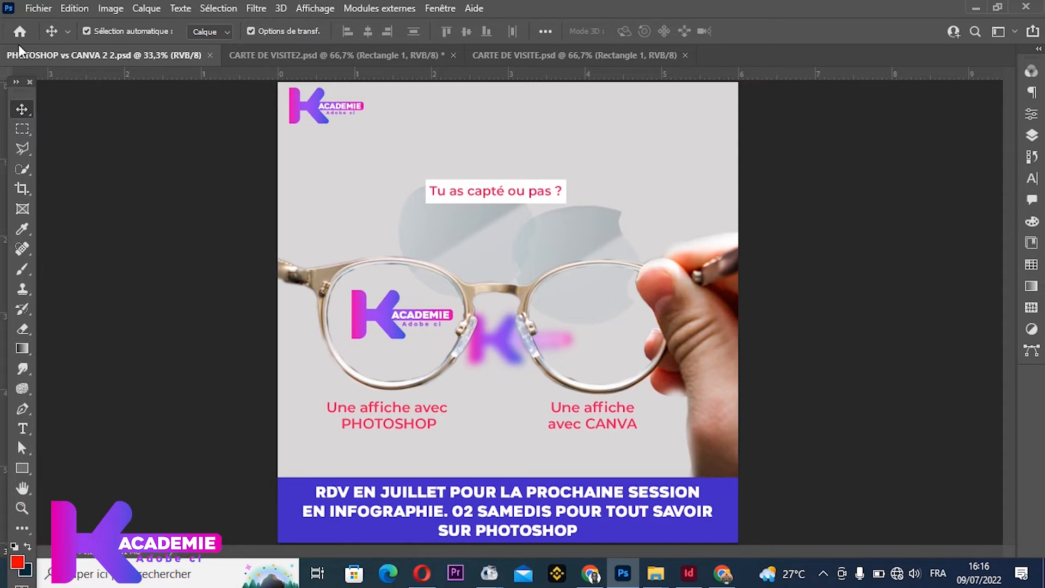
left_click(40, 11)
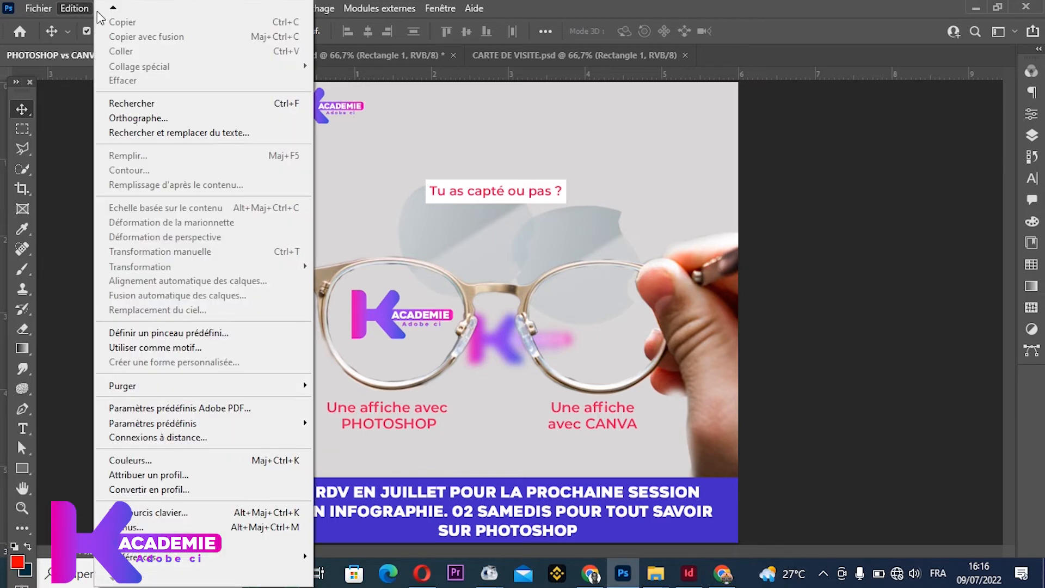
left_click(244, 145)
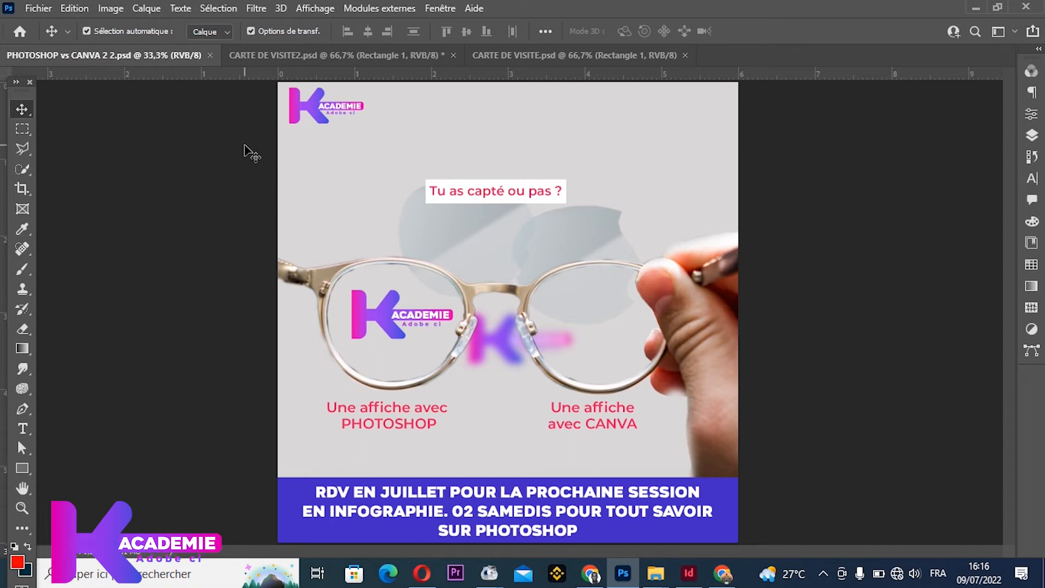
Step: Start a new save of the poster on the computer with the file type Photoshop PDF (*.PDF;*.PDP)
left_click(38, 7)
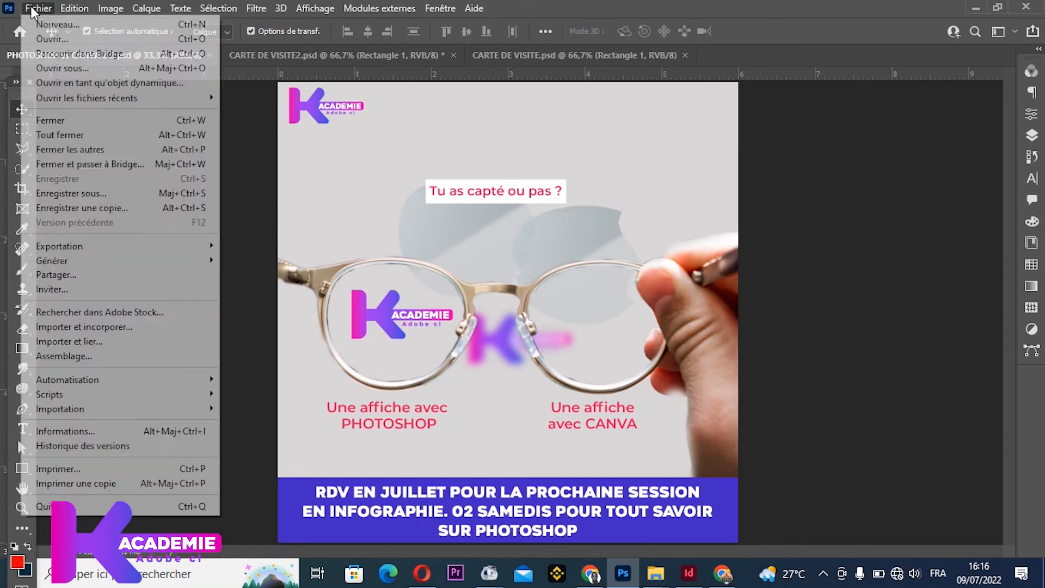
left_click(63, 195)
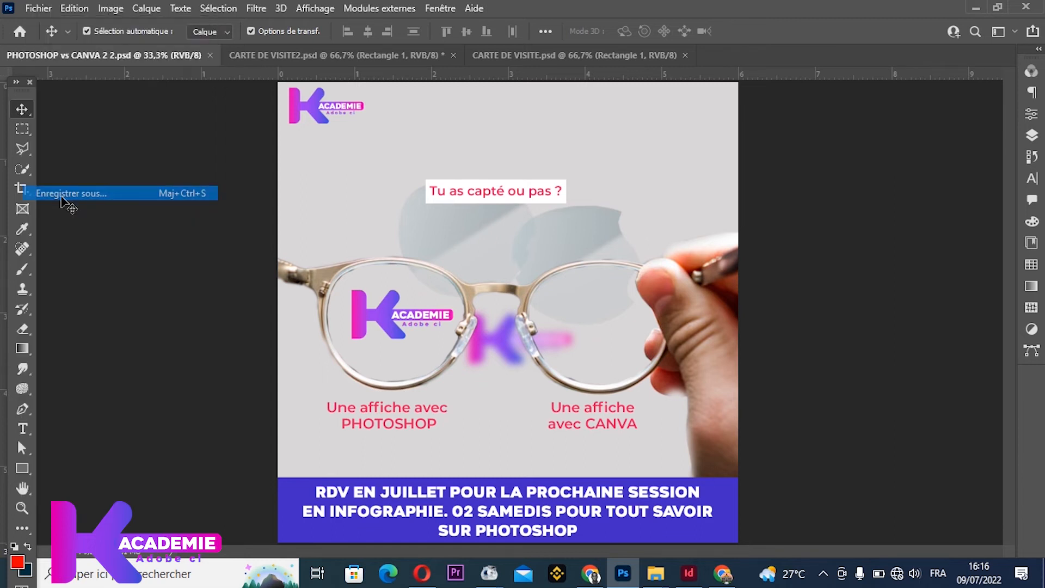
left_click(582, 406)
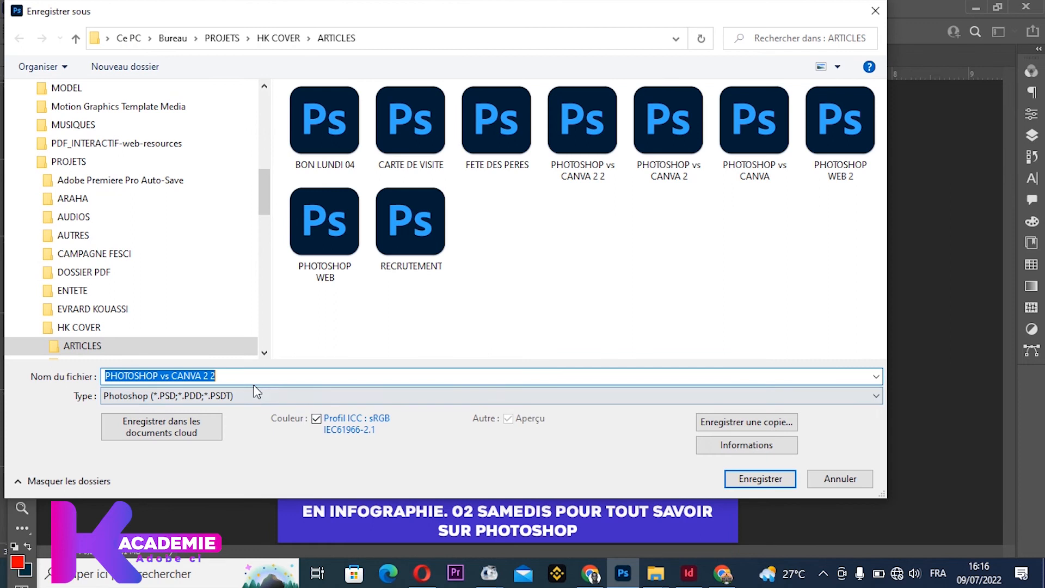
left_click(256, 390)
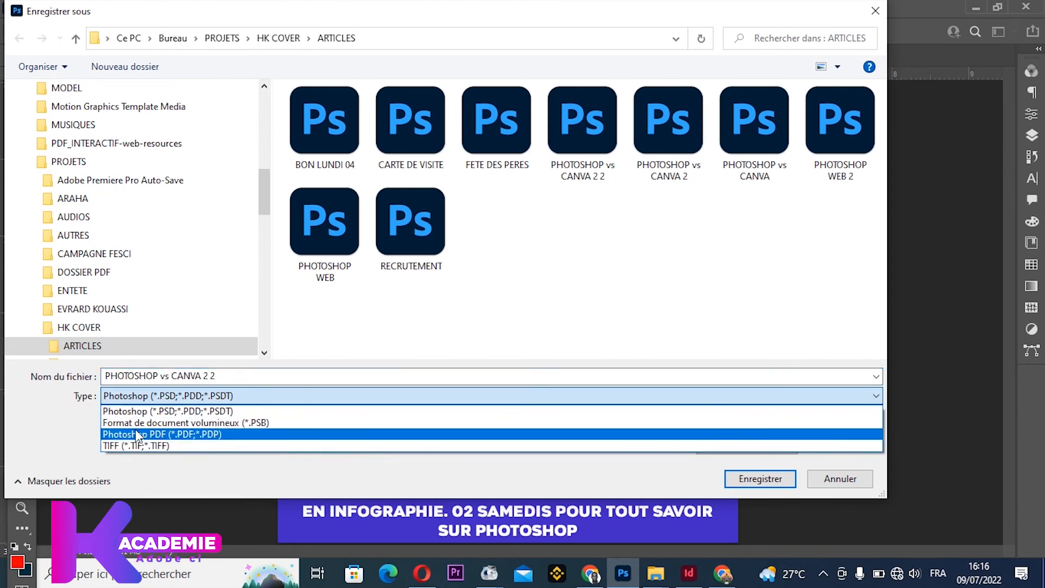
left_click(196, 435)
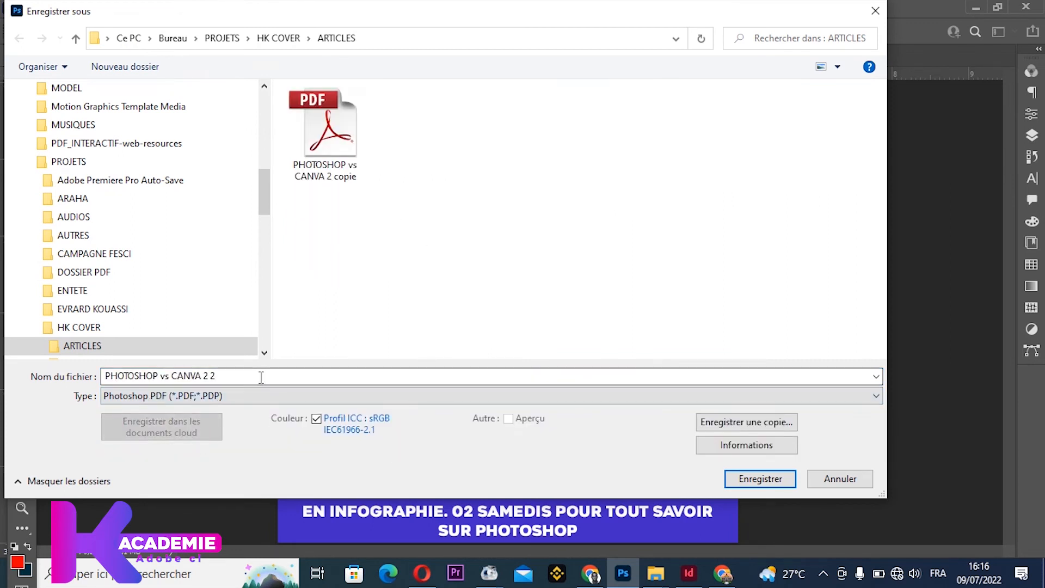
Step: Save PHOTOSHOP vs CANVA 2 2 as a PDF with the [Qualité supérieure] preset, keeping Photoshop editing capabilities
left_click(760, 478)
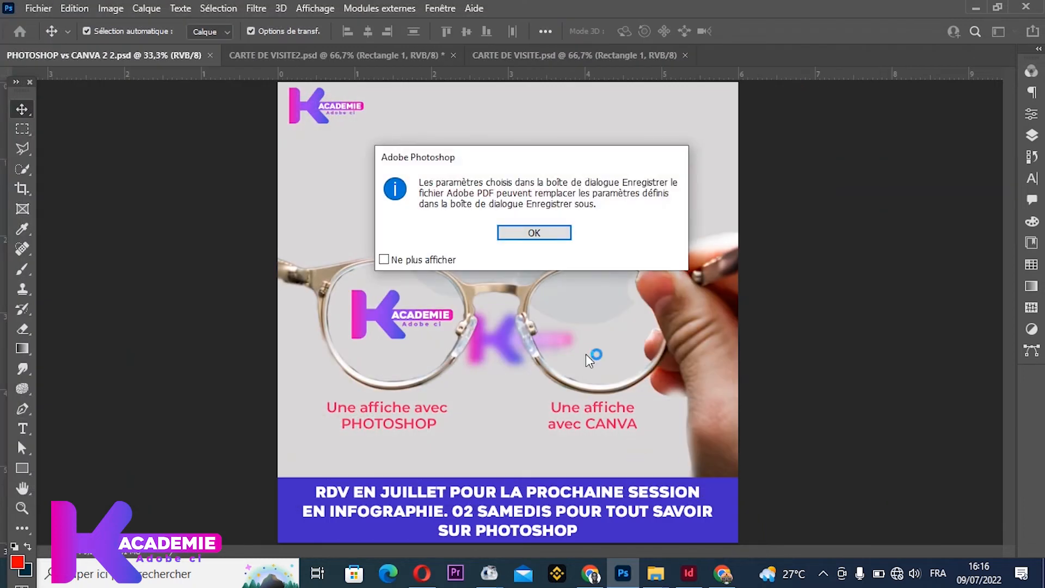
left_click(532, 297)
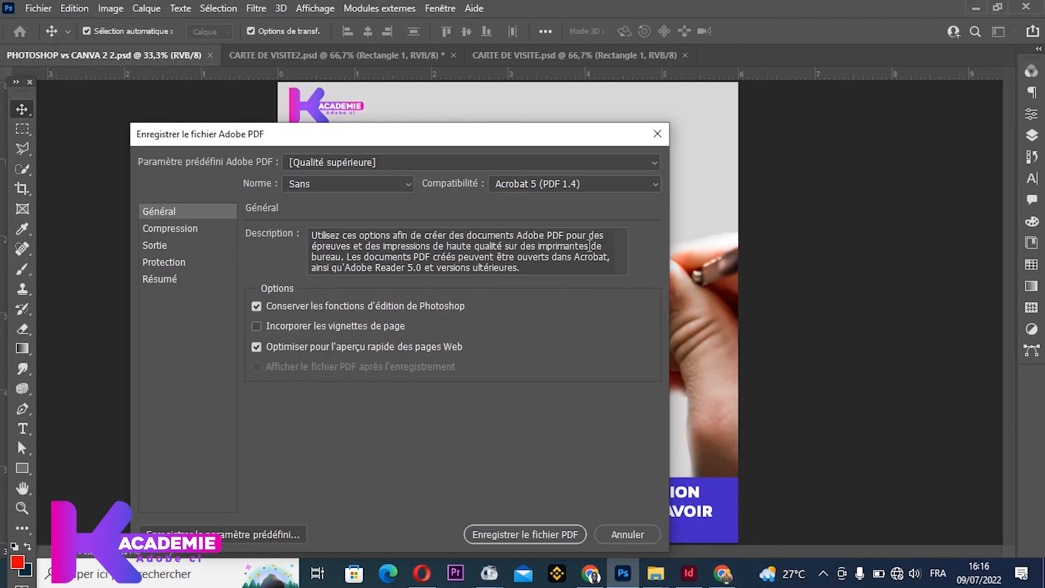
left_click(519, 534)
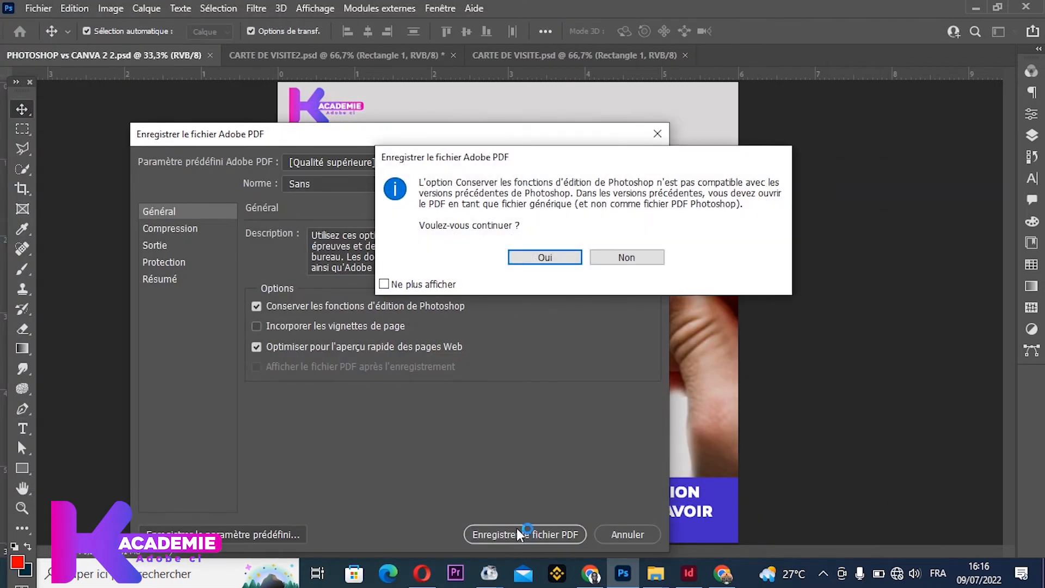
left_click(543, 257)
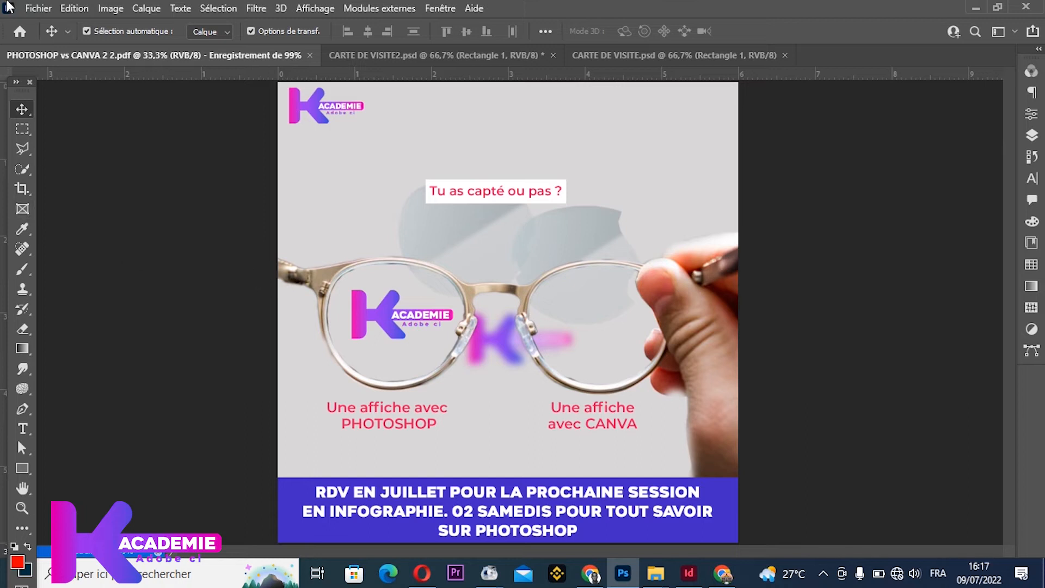
Step: Open the Gestion des fichiers preferences and move the dialog to keep all its options in view
left_click(51, 8)
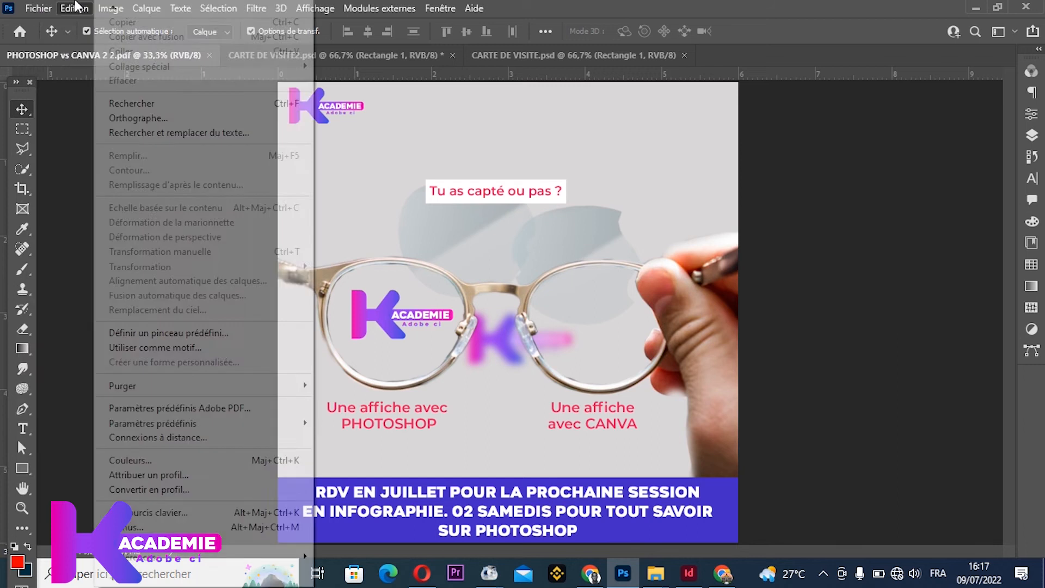
mouse_move(74, 8)
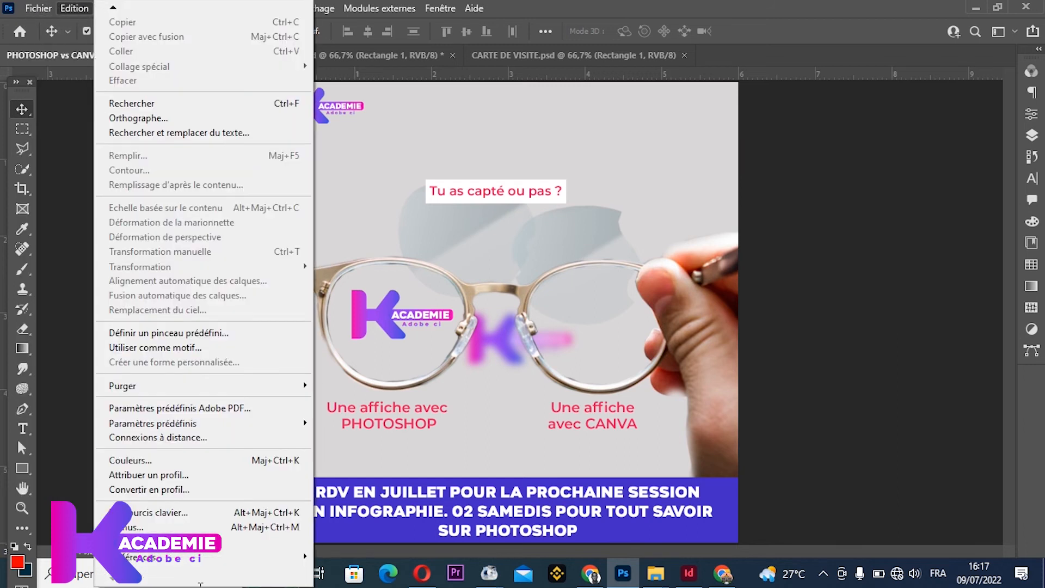
mouse_move(143, 557)
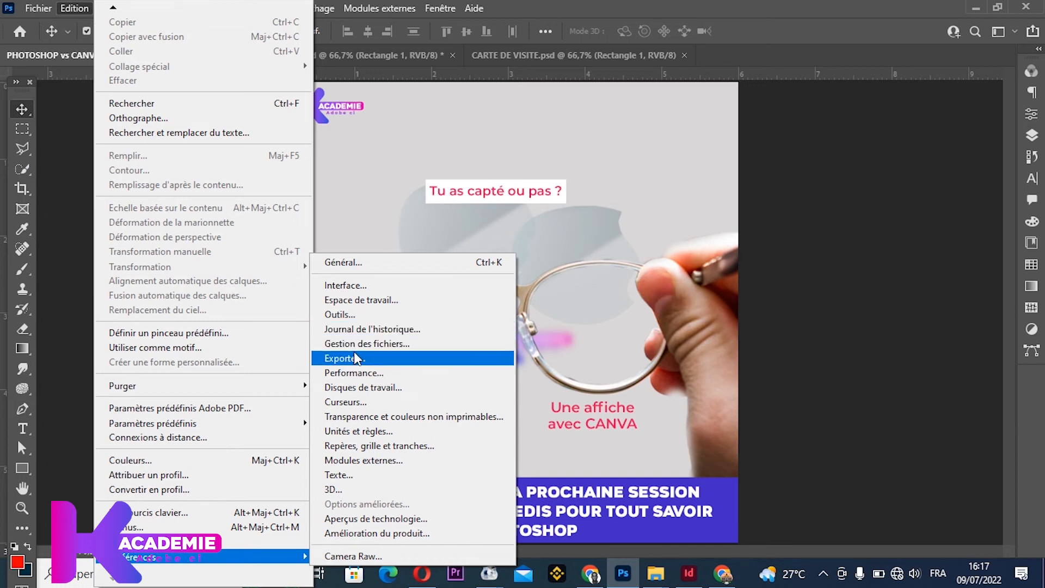
left_click(411, 358)
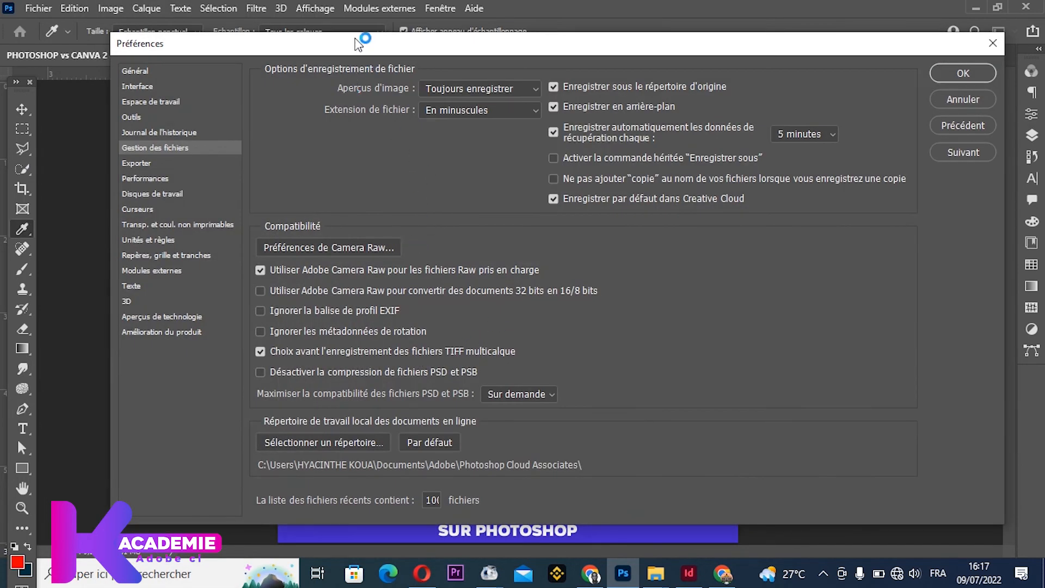
left_click_drag(358, 44, 278, 32)
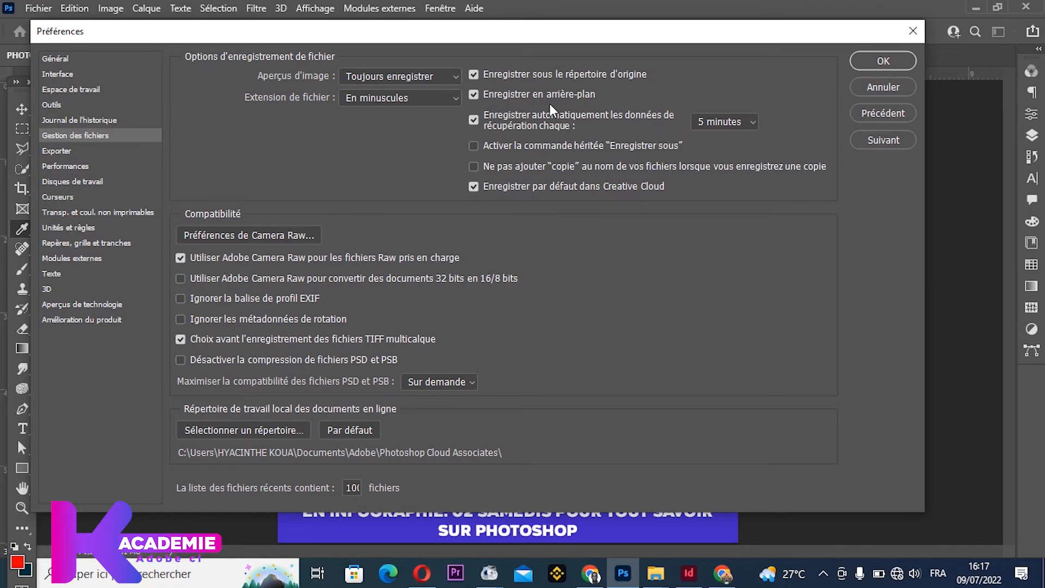
Step: Examine the interval choices for automatically saving recovery data and keep 5 minutes selected
mouse_move(573, 99)
left_click(753, 124)
left_click(759, 130)
left_click(729, 122)
left_click(735, 131)
left_click(753, 121)
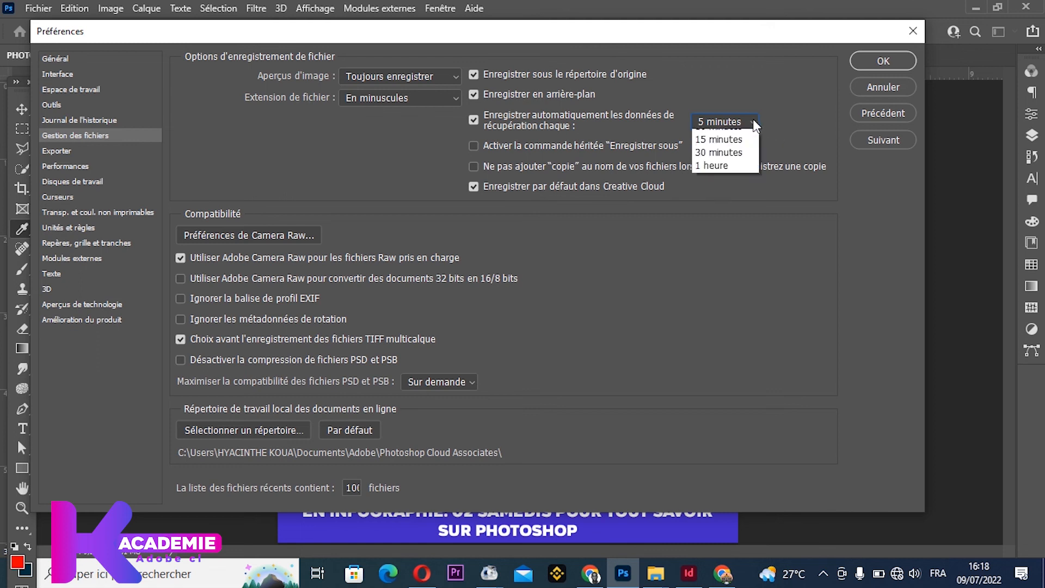
left_click(726, 134)
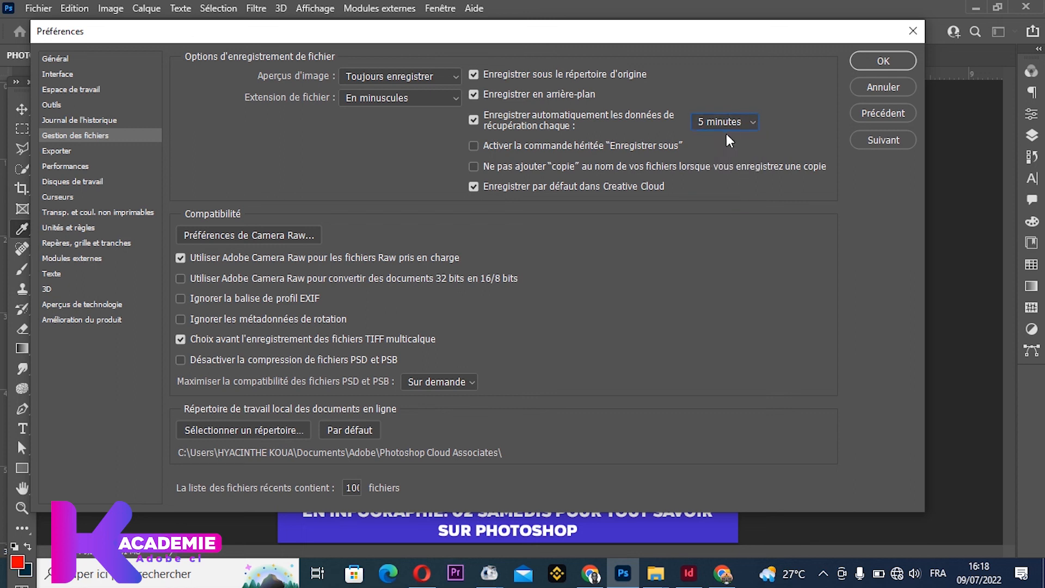
left_click(752, 123)
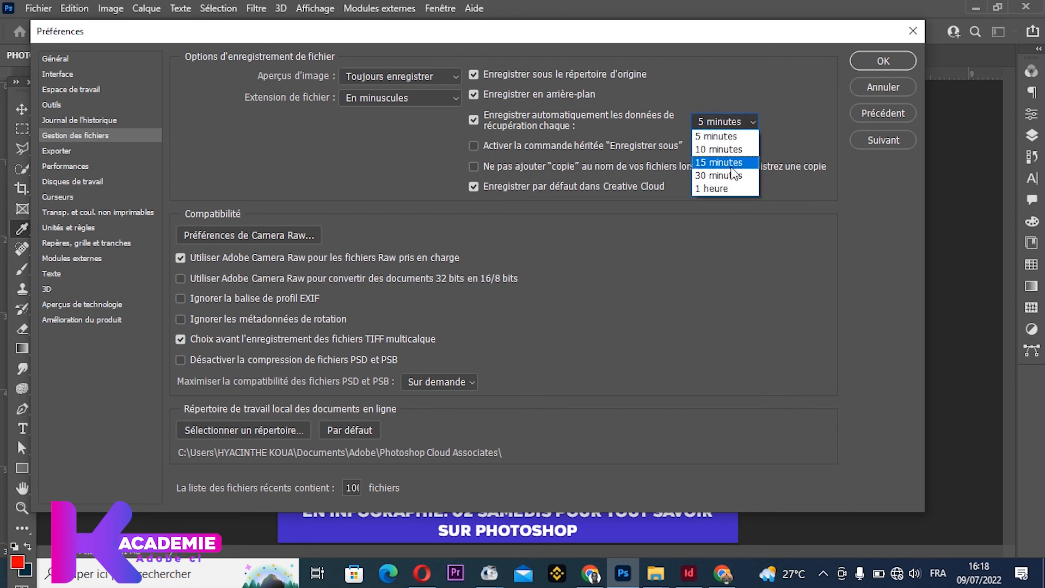
left_click(804, 123)
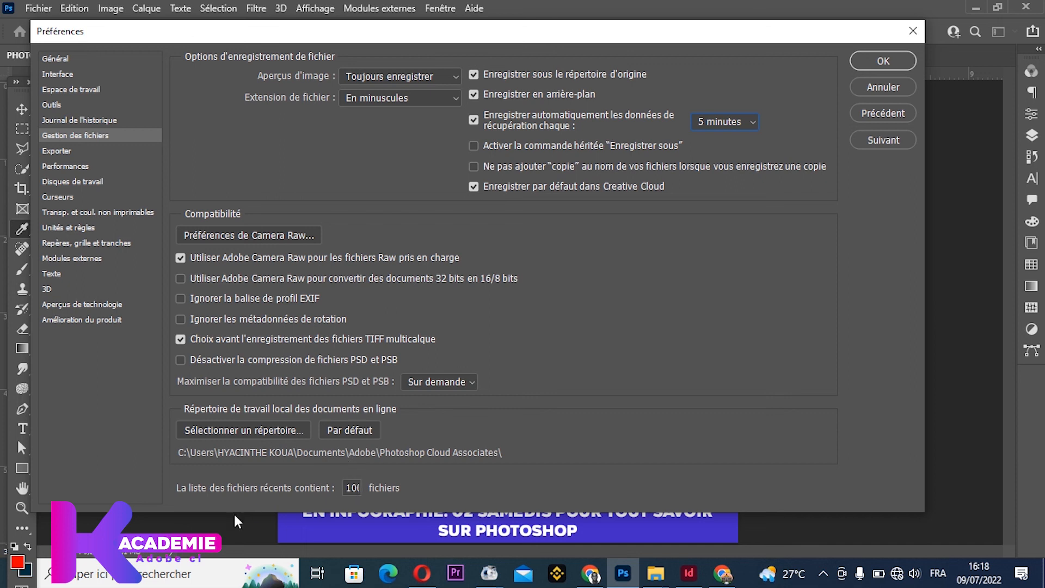
Step: Check the setting for how many files the recent files list holds and accept the preferences
left_click(358, 487)
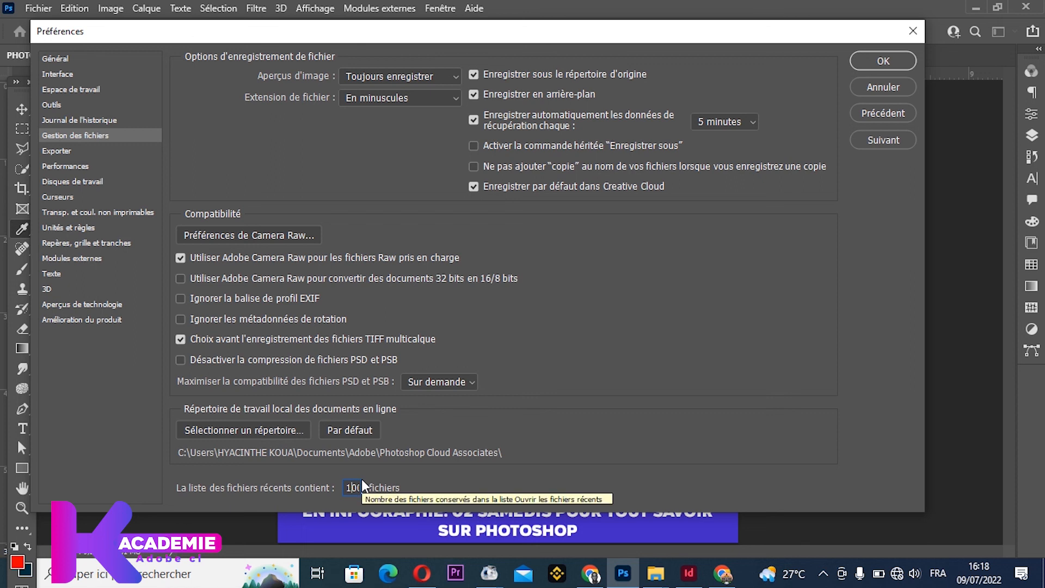
left_click(874, 61)
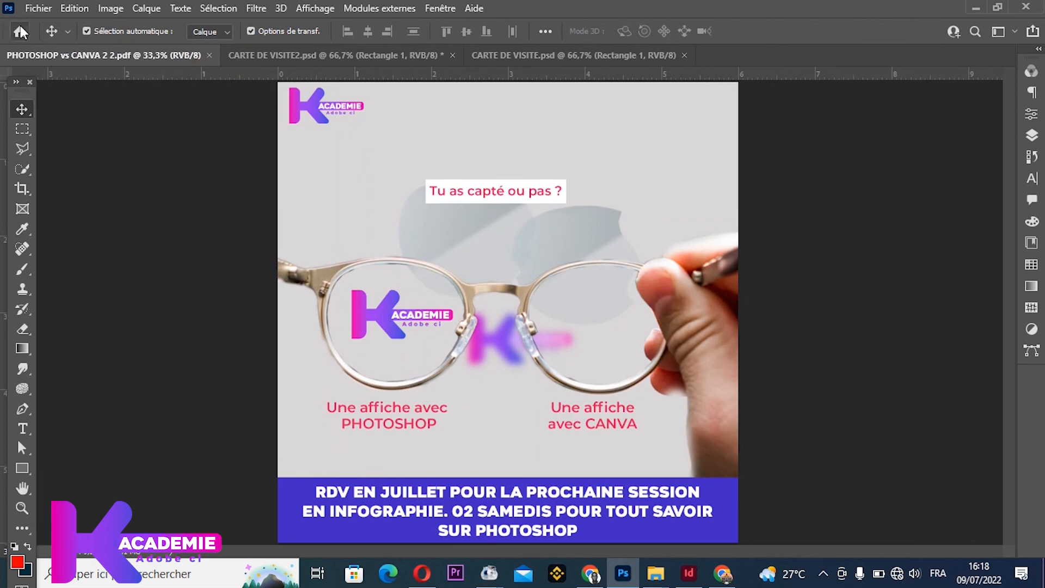
Step: Browse through the older recent files on the home screen
left_click(20, 28)
scroll(502, 321, "down", 10)
scroll(521, 321, "down", 15)
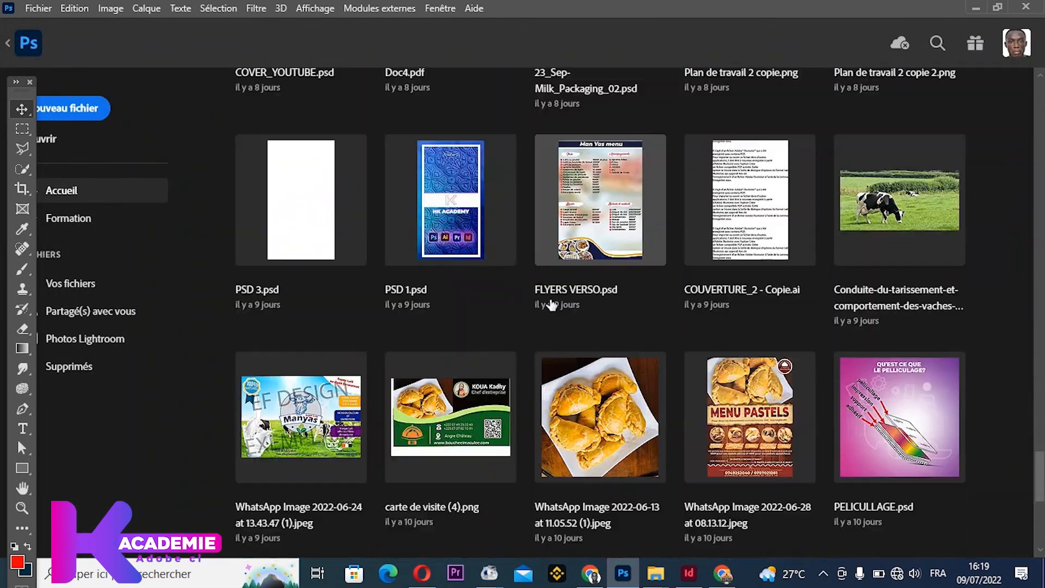